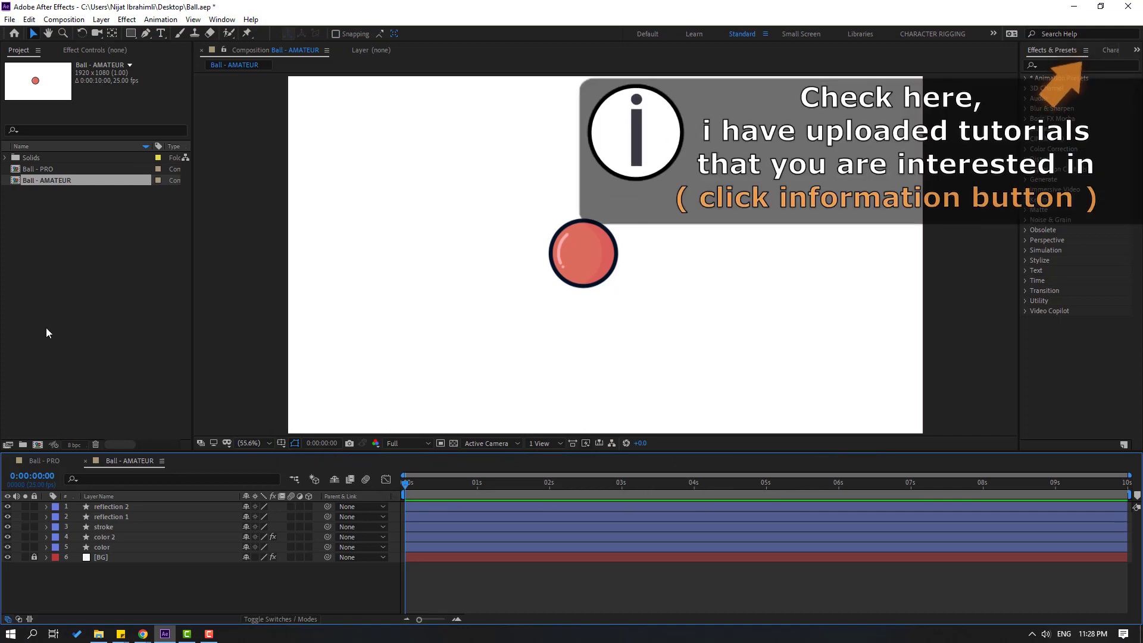
left_click(46, 170)
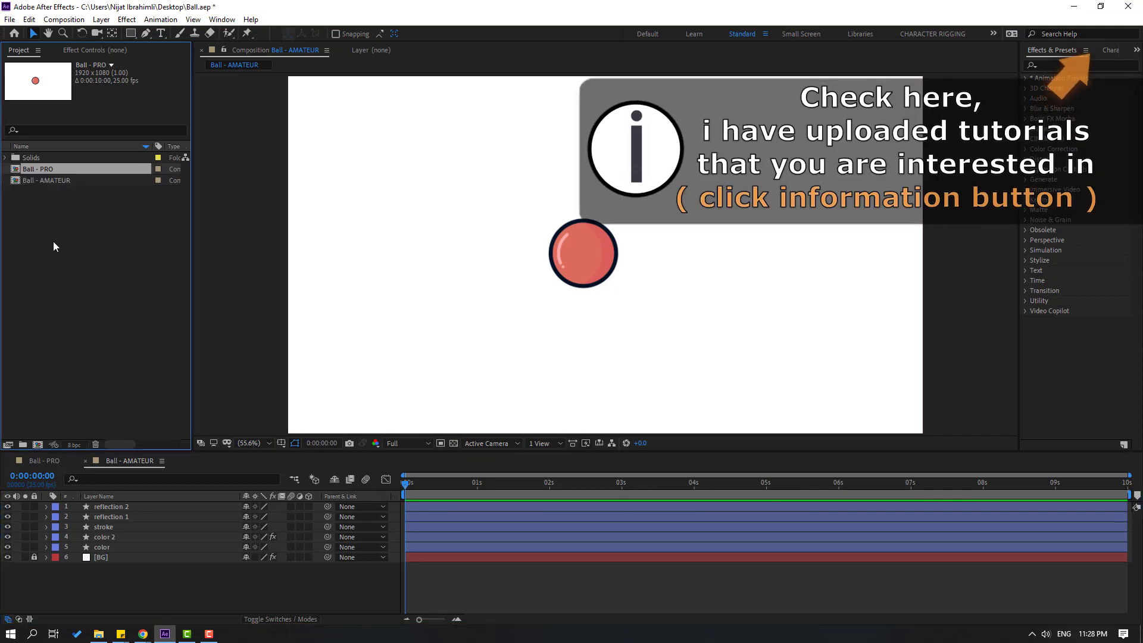
left_click(44, 180)
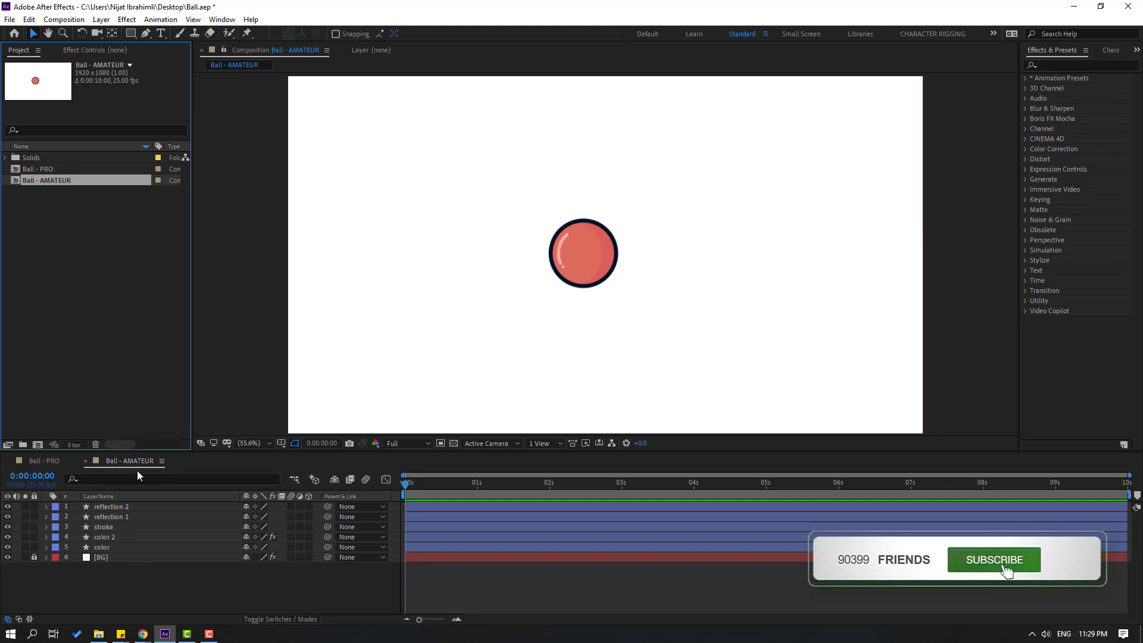
- Start Position keyframes for the five ball layers at 0:00:00:00 and move the ball down to the lower edge of the frame
left_click(108, 547)
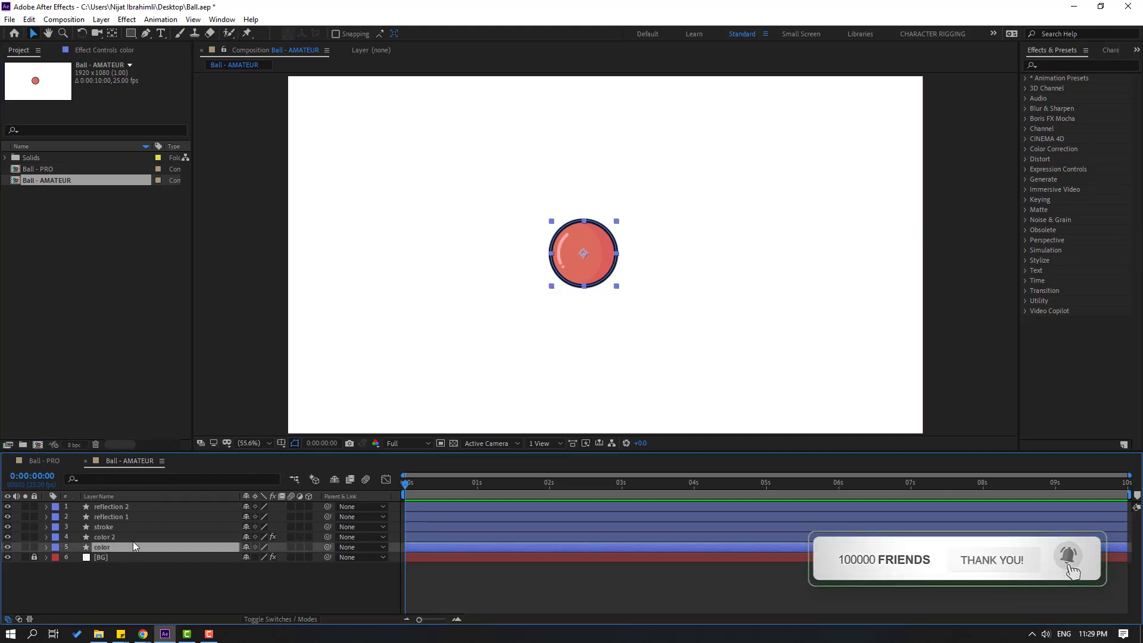
left_click(117, 508, "shift")
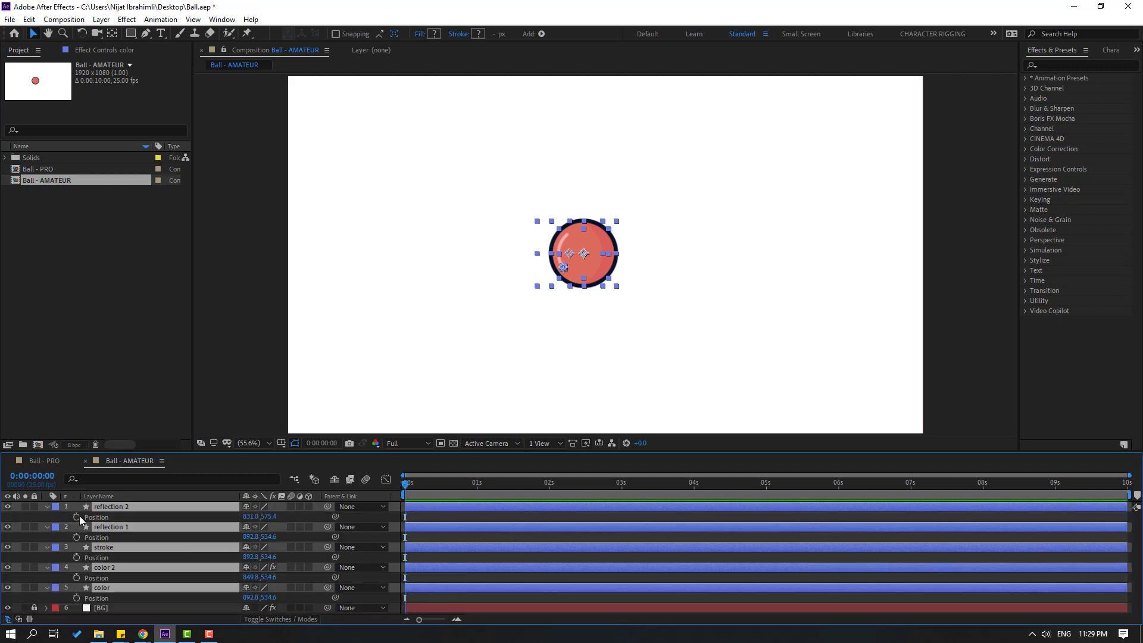
key("p")
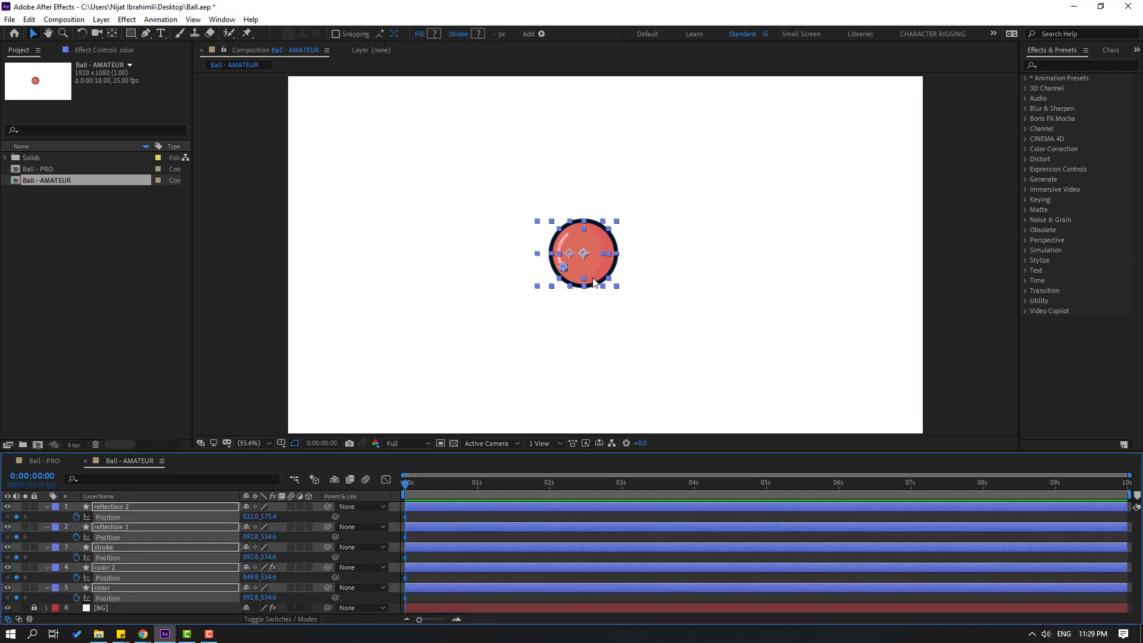
left_click_drag(594, 282, 582, 403)
- Keyframe the ball's bounce, raised near the frame's top at 0:00:00:13 and 0:00:01:14 and lowered near its bottom at 0:00:01:01 and 0:00:02:02
left_click_drag(406, 485, 446, 487)
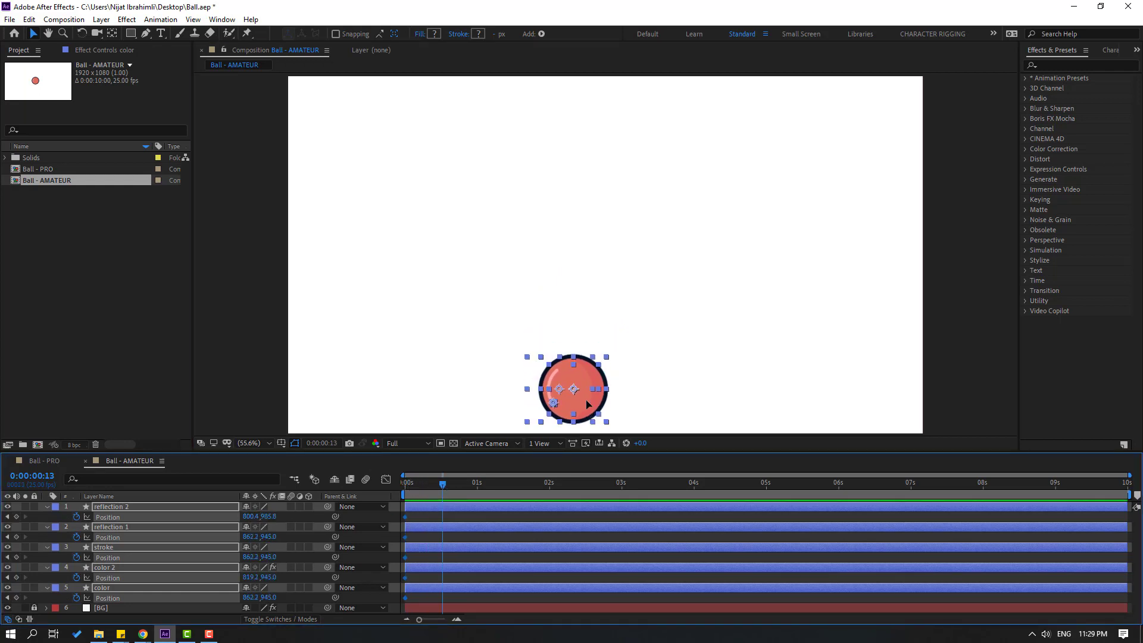
left_click_drag(587, 404, 590, 155)
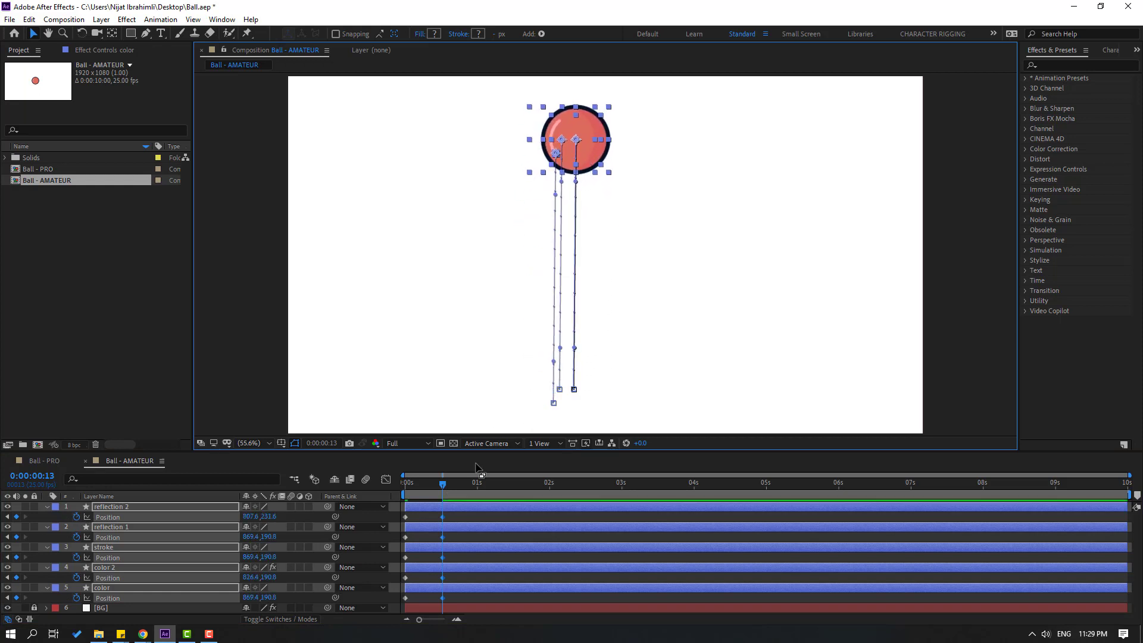
left_click_drag(459, 482, 480, 482)
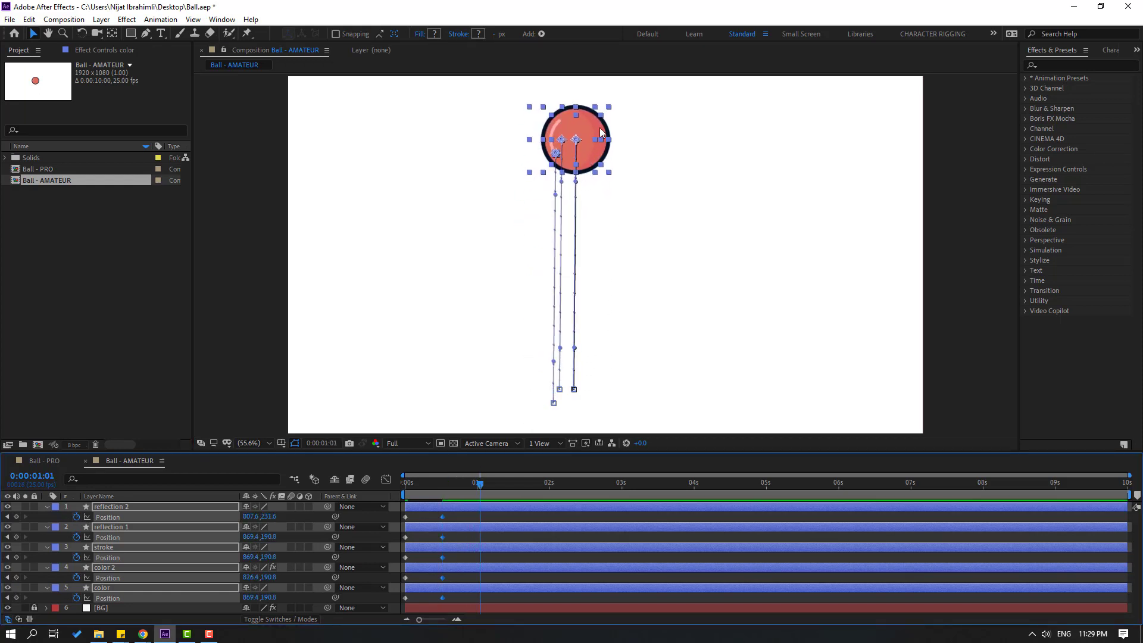
mouse_move(595, 141)
left_mouse_down()
mouse_move(580, 367)
mouse_move(591, 380)
mouse_move(587, 162)
left_mouse_up()
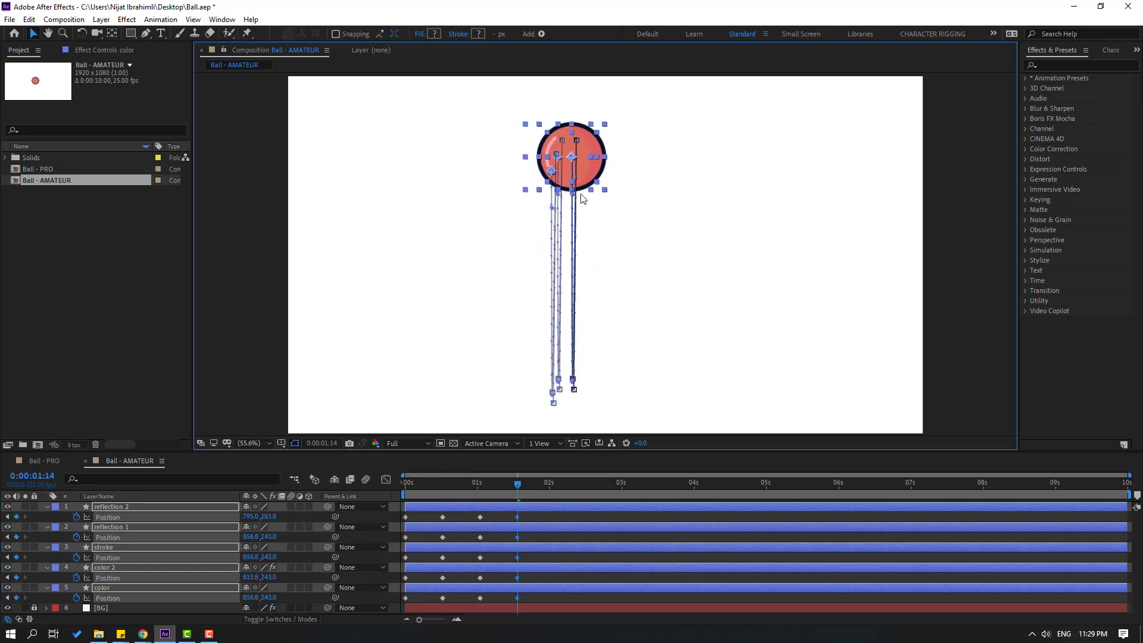
left_click(556, 484)
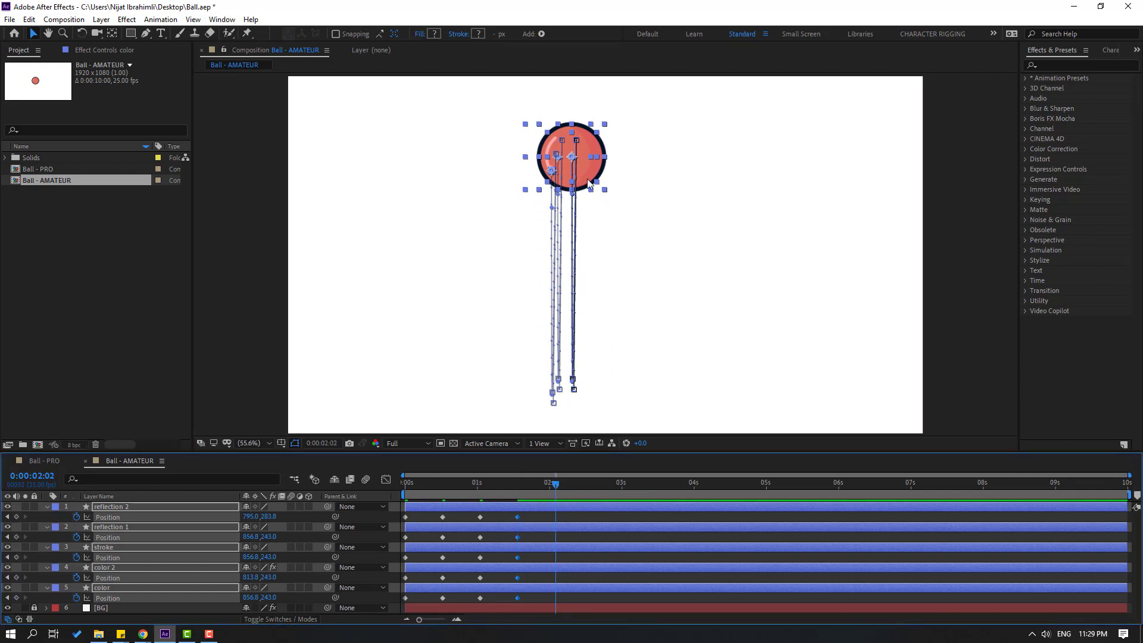
left_click_drag(589, 184, 583, 399)
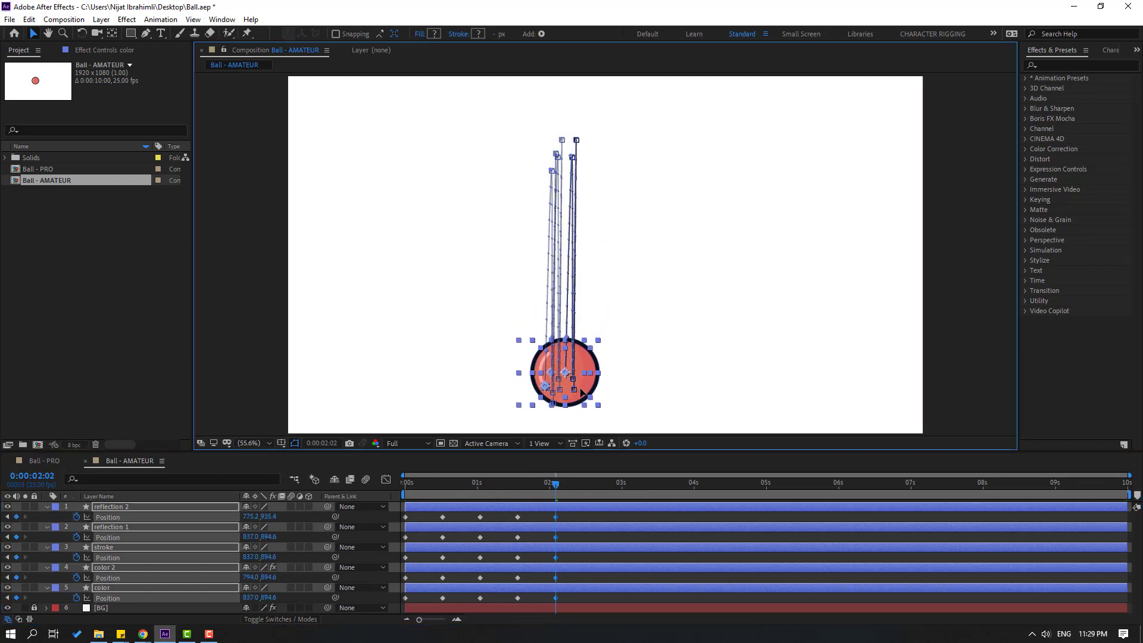
- Deselect the ball layers and preview the bounce animation
left_click(560, 484)
left_click(579, 517)
key("space")
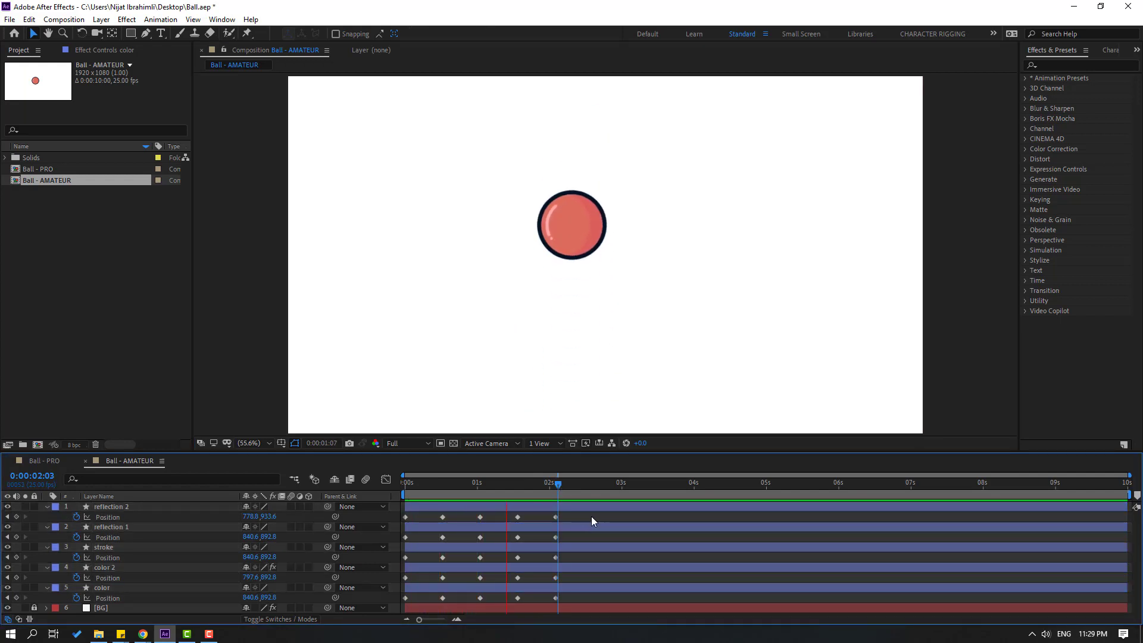
left_click(540, 484)
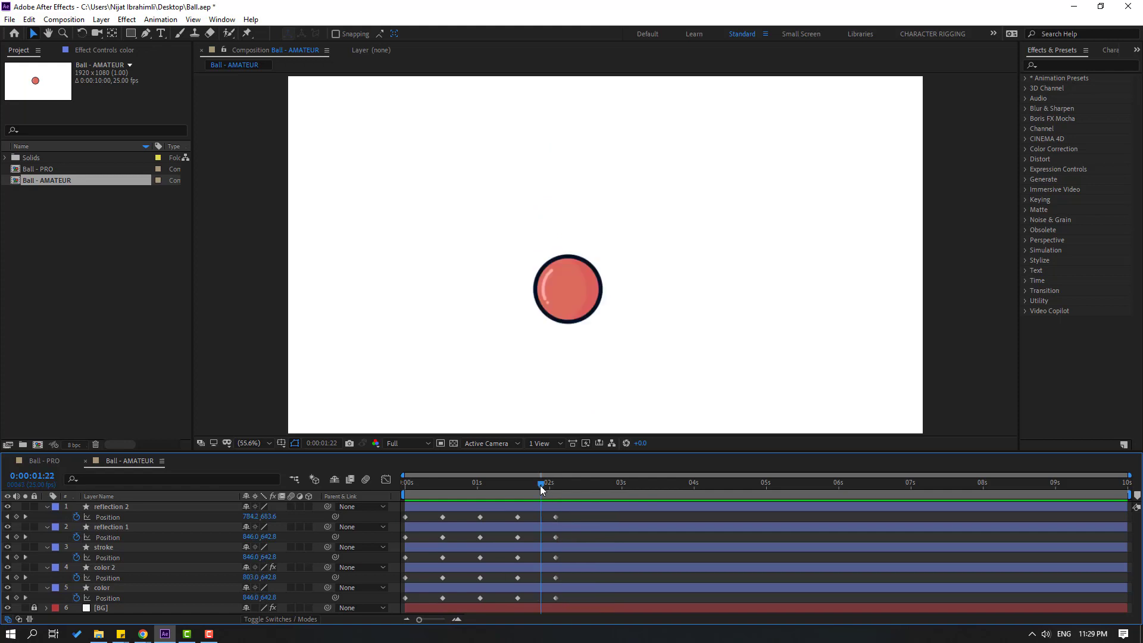
- Add a null object to the Ball - PRO composition and place it over the centre of the ball
left_click(44, 461)
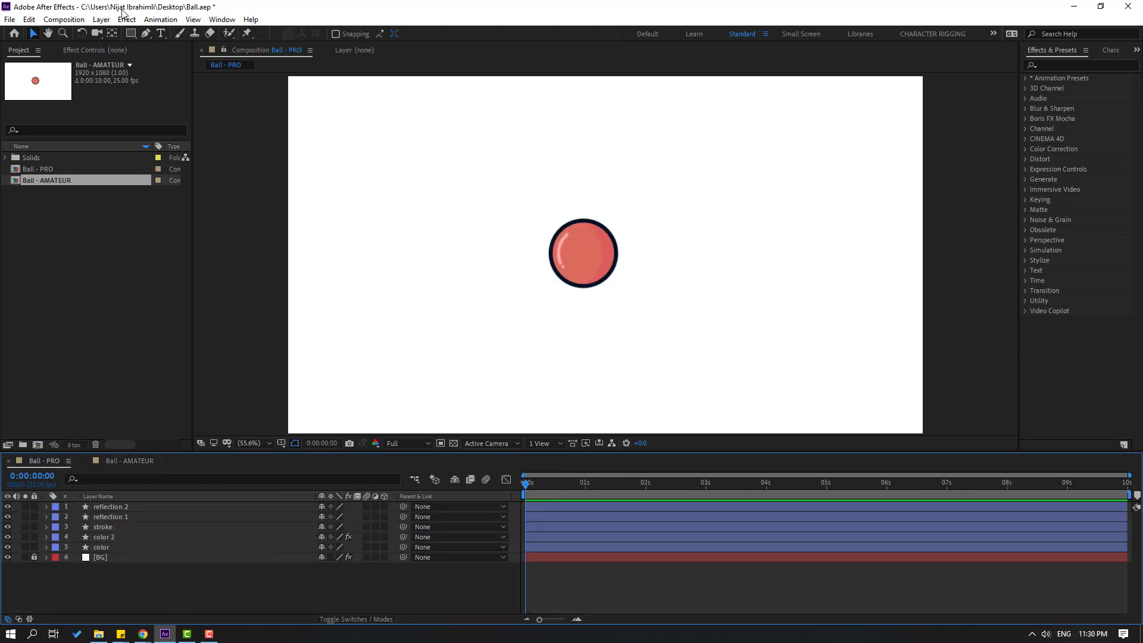
left_click(101, 19)
mouse_move(137, 33)
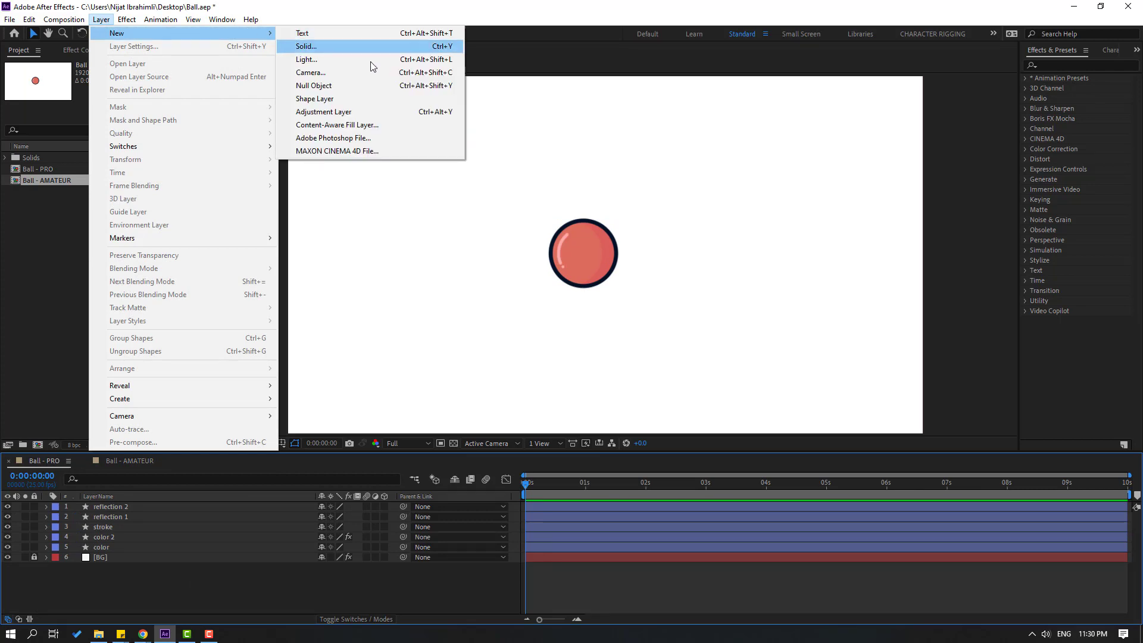
left_click(315, 86)
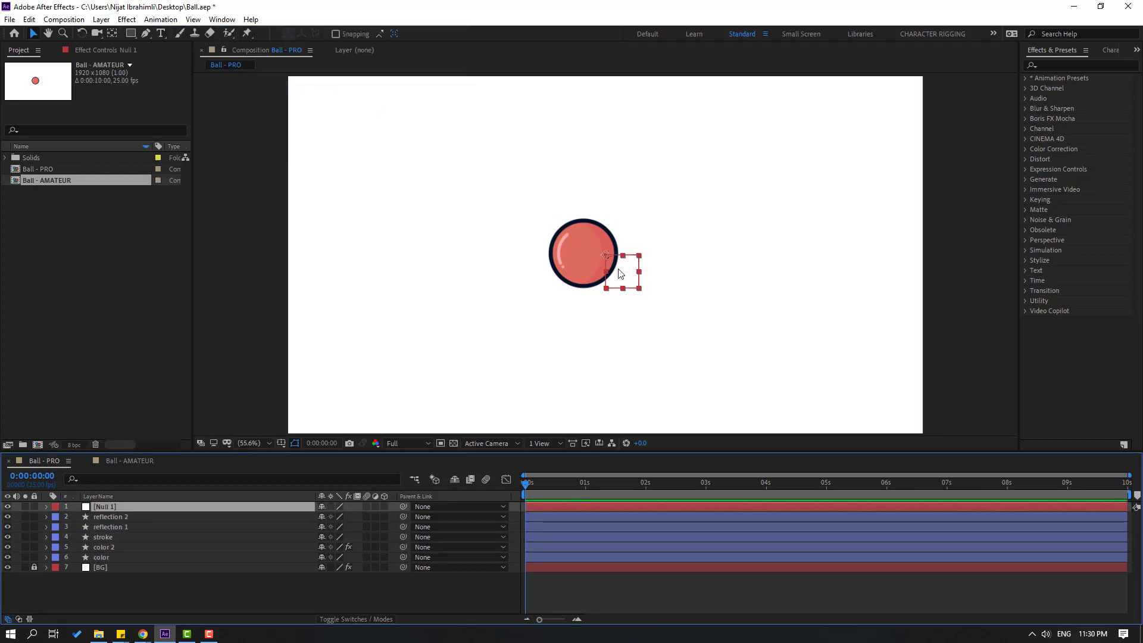
left_click_drag(590, 261, 592, 260)
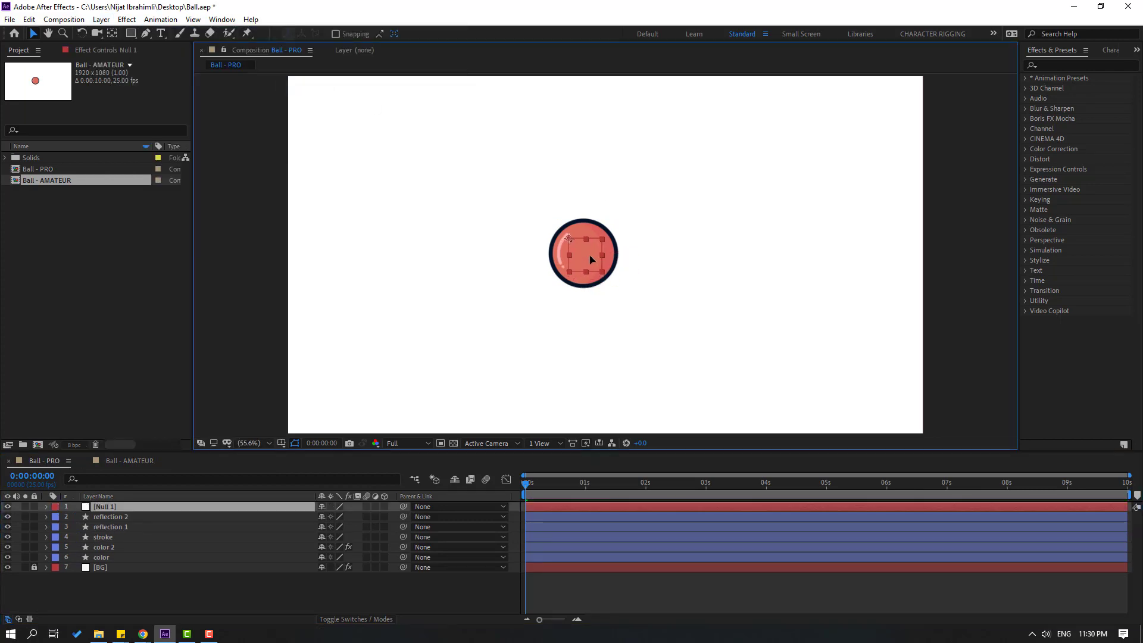
- Move the null object's anchor point to the middle of its lower edge
scroll(602, 262, "up", 3)
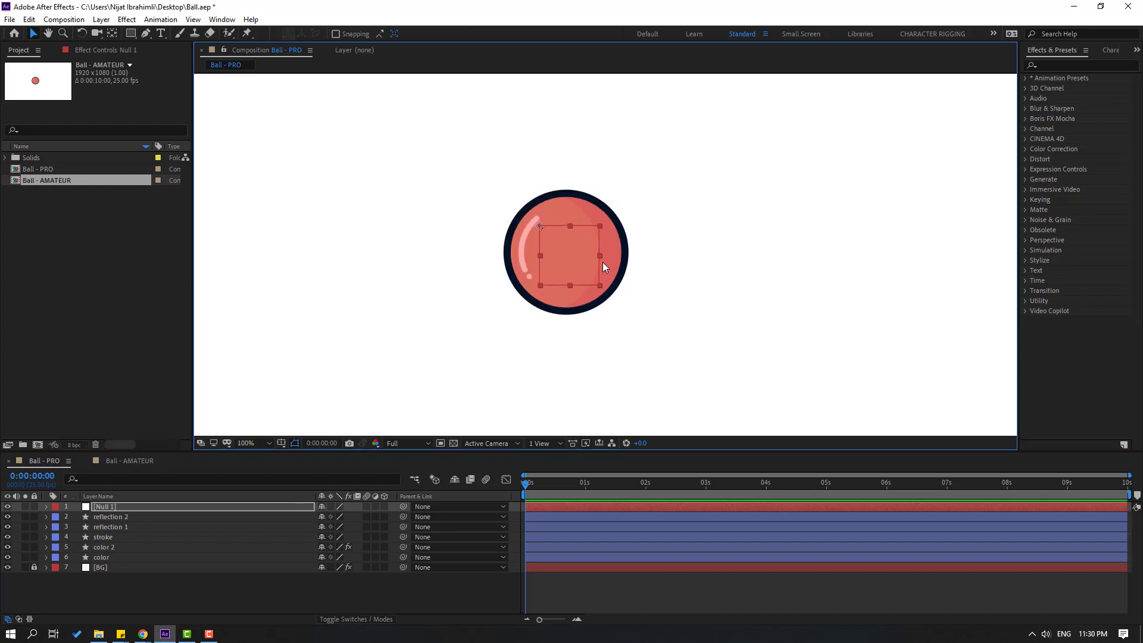
left_click(111, 37)
left_click_drag(479, 196, 534, 316)
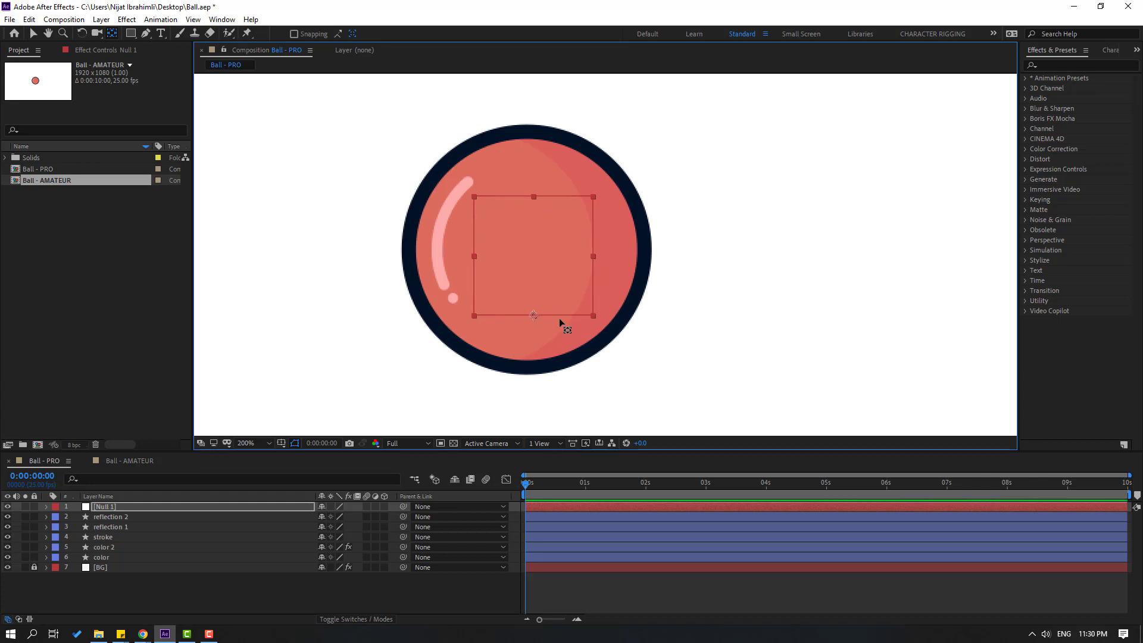
left_click(33, 34)
key("comma")
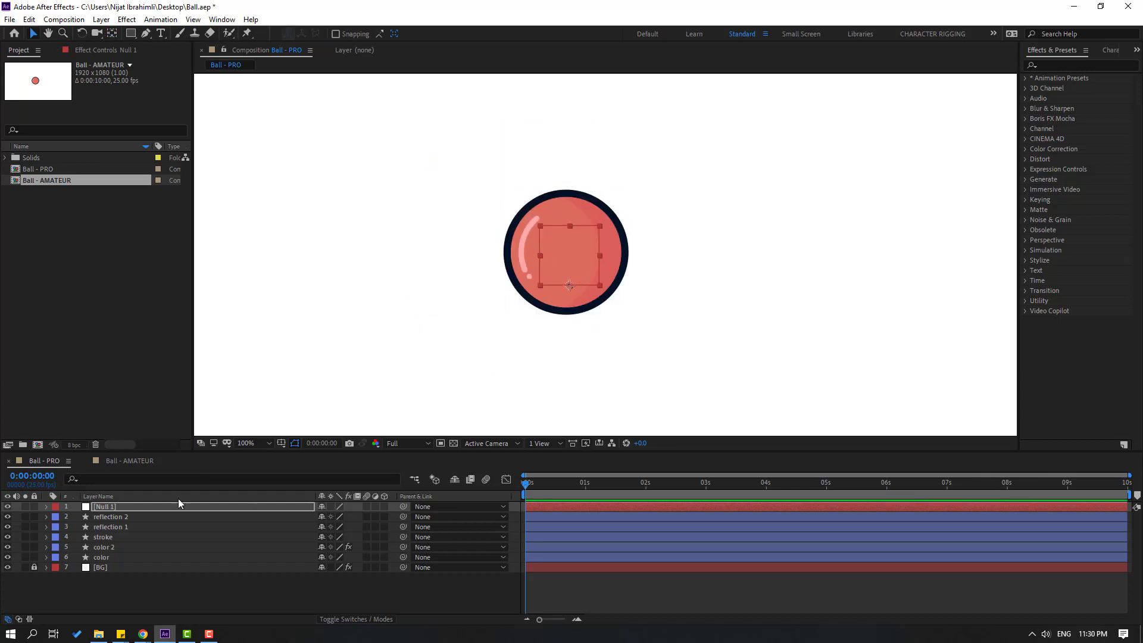
- Rename the null layer as "ball cont"
left_click(104, 507)
key("Return")
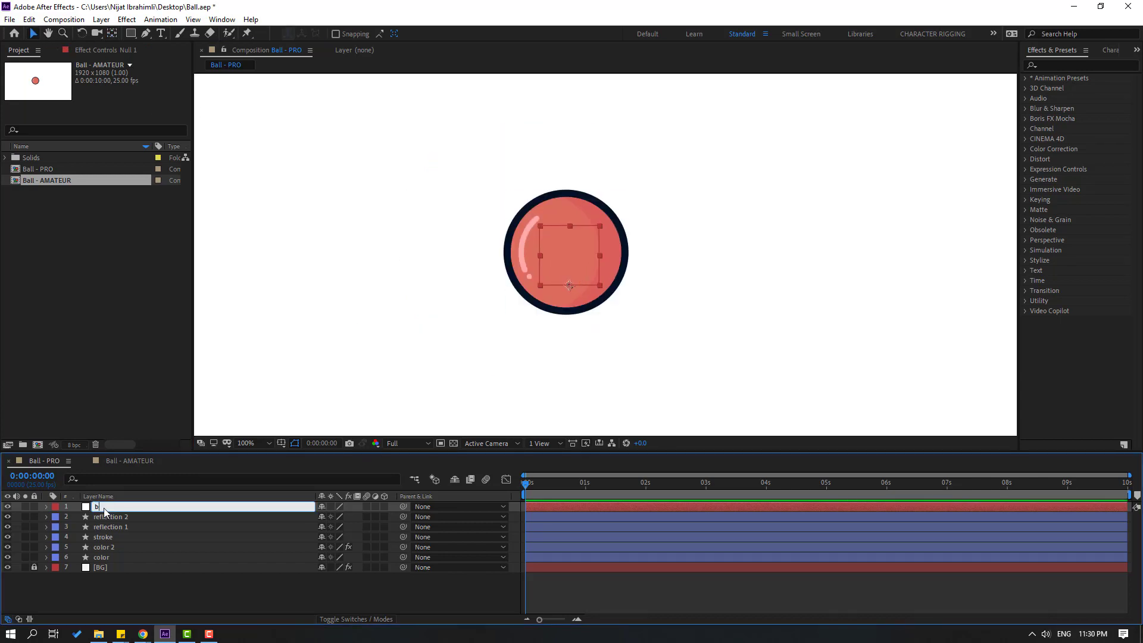
type("ball cont")
key("Return")
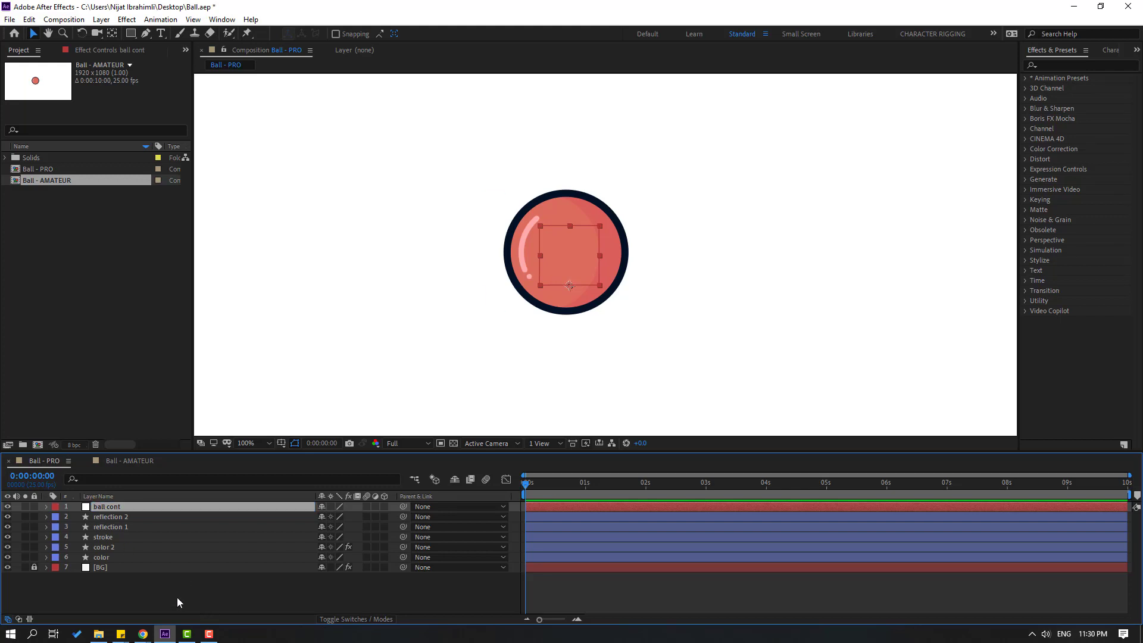
- Parent the five ball layers, from color up to reflection 2, to the ball cont null
left_click(103, 558)
left_click(127, 516, "shift")
key("comma")
key("comma")
key("comma")
key("comma")
key("period")
key("period")
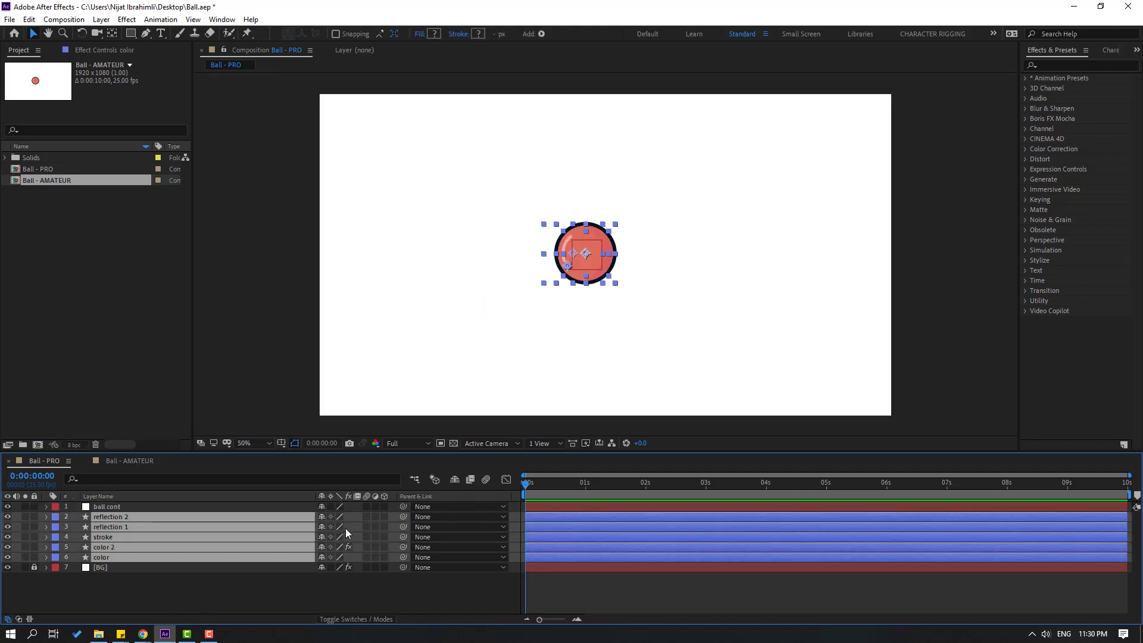
left_click_drag(403, 516, 103, 505)
- Start a Position keyframe on ball cont at 0:00:00:00 and lower the ball to a Y value of 975.6
left_click(110, 508)
key("p")
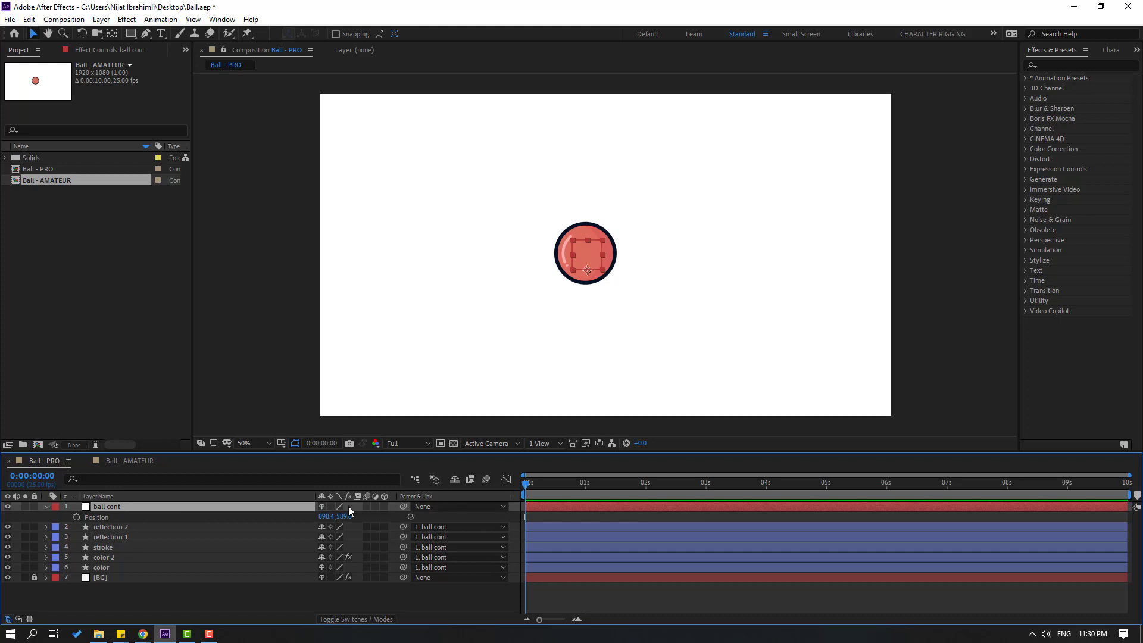
left_click_drag(345, 517, 572, 518)
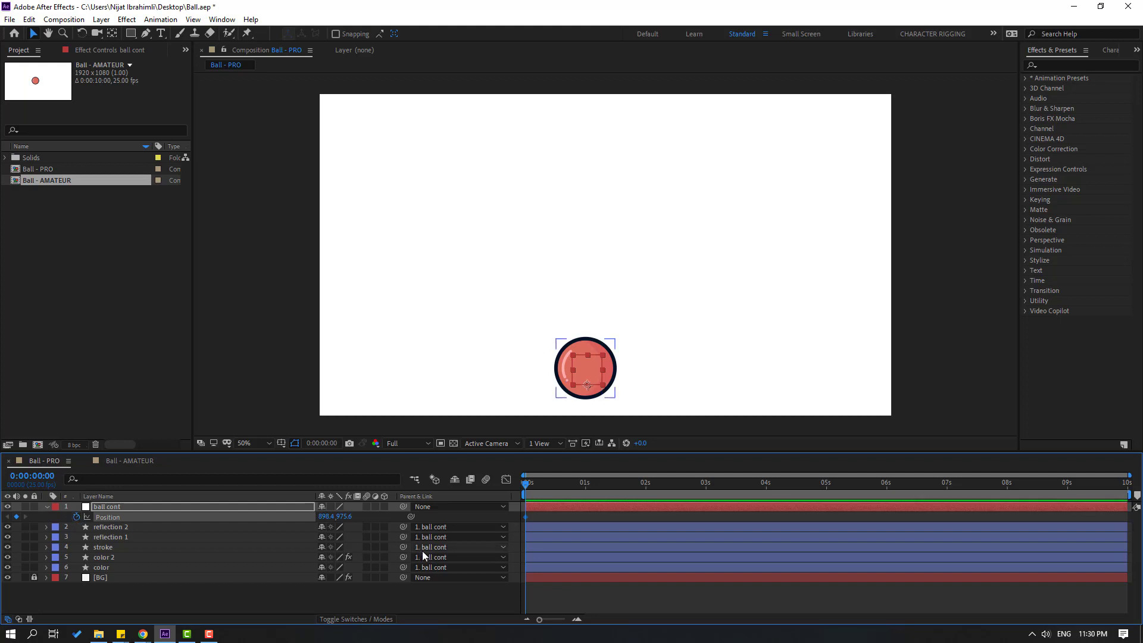
- Go to 0:00:00:10 and raise the ball by setting ball cont's Y position to 285.6
left_click(321, 443)
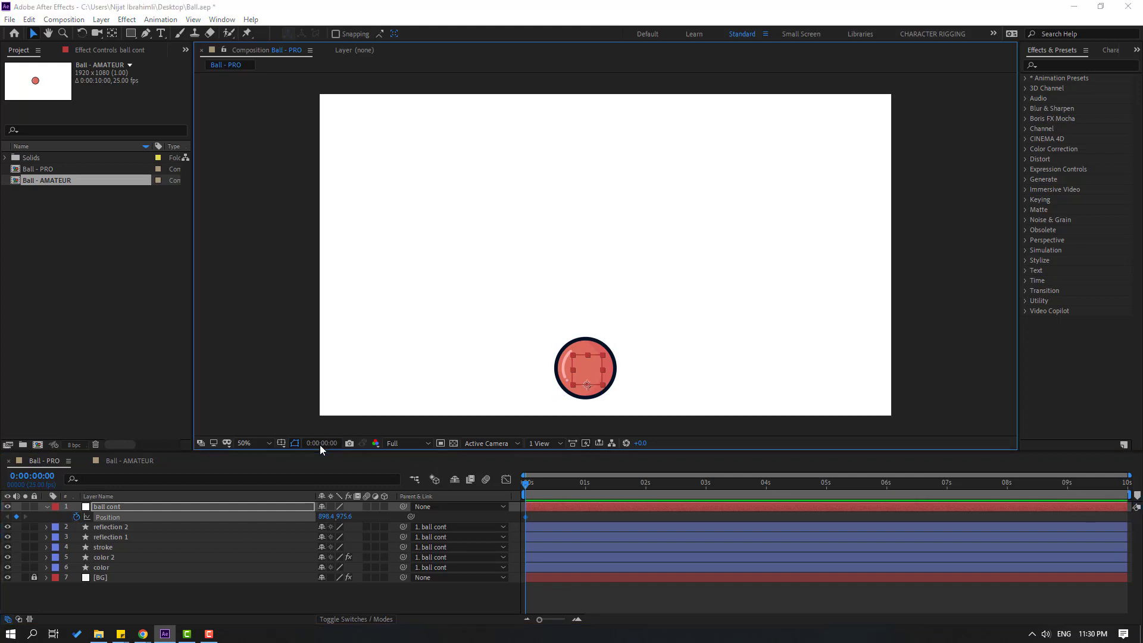
type("+")
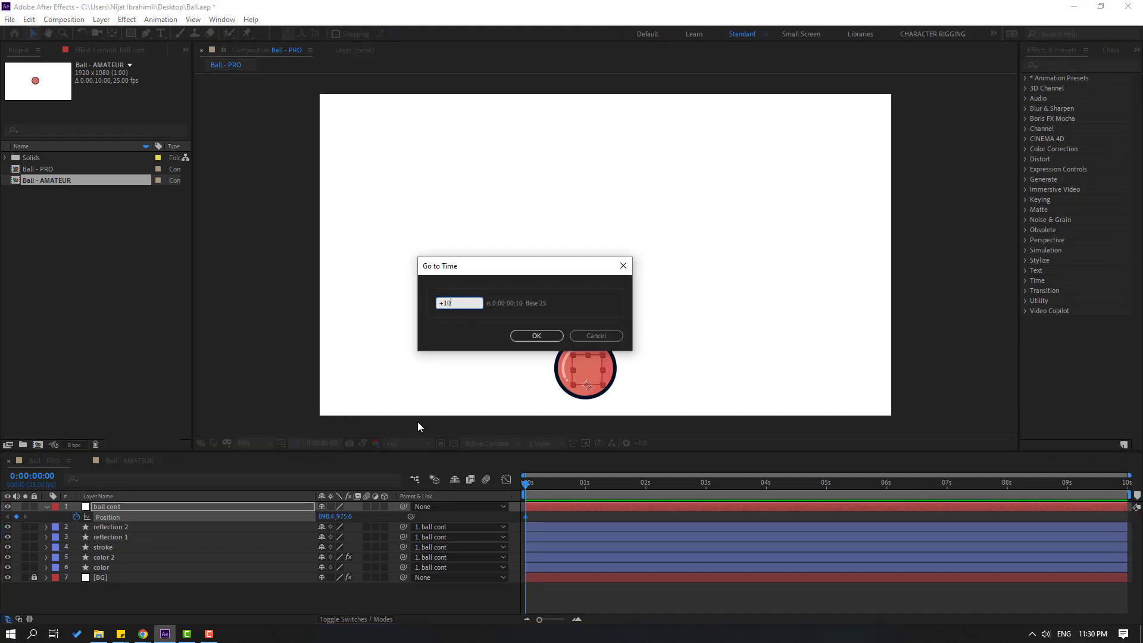
type("10")
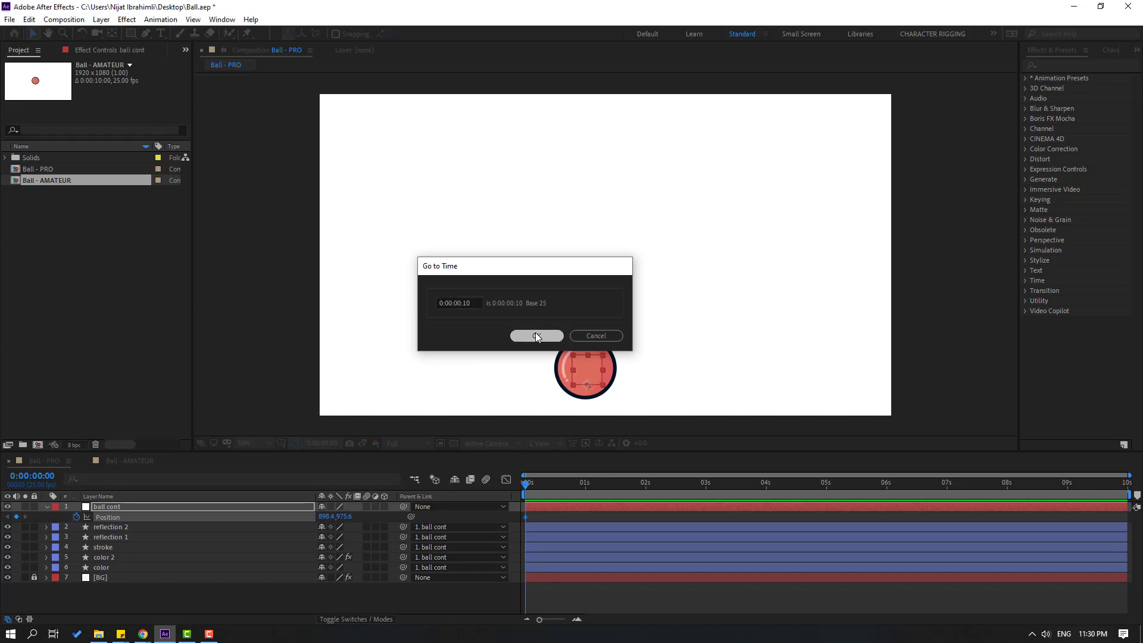
left_click(524, 337)
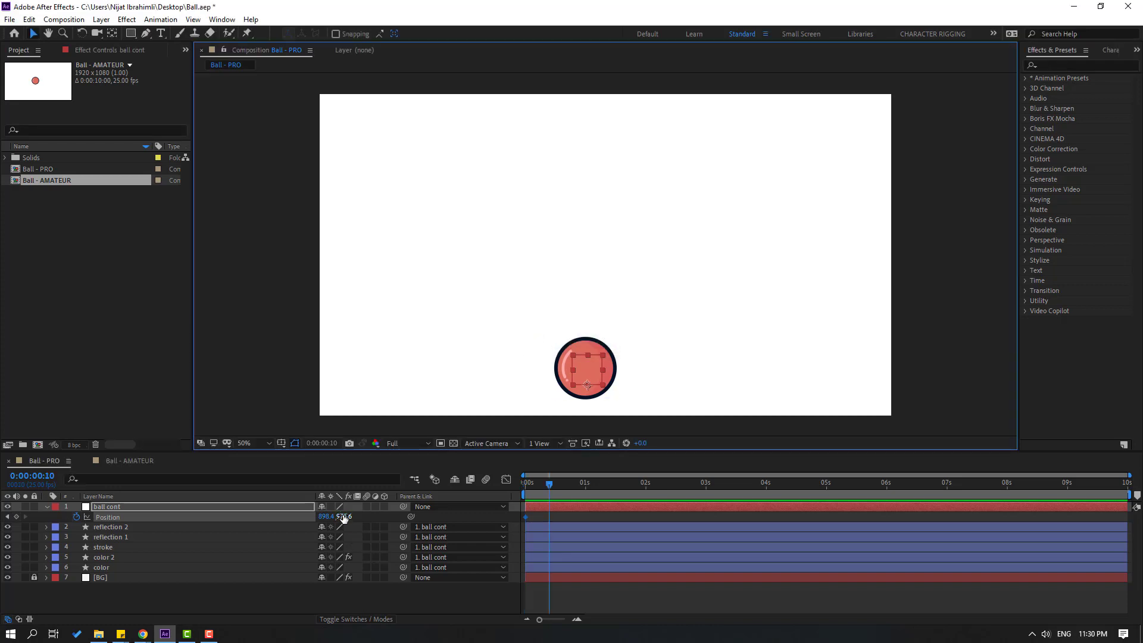
left_click_drag(346, 521, 305, 517)
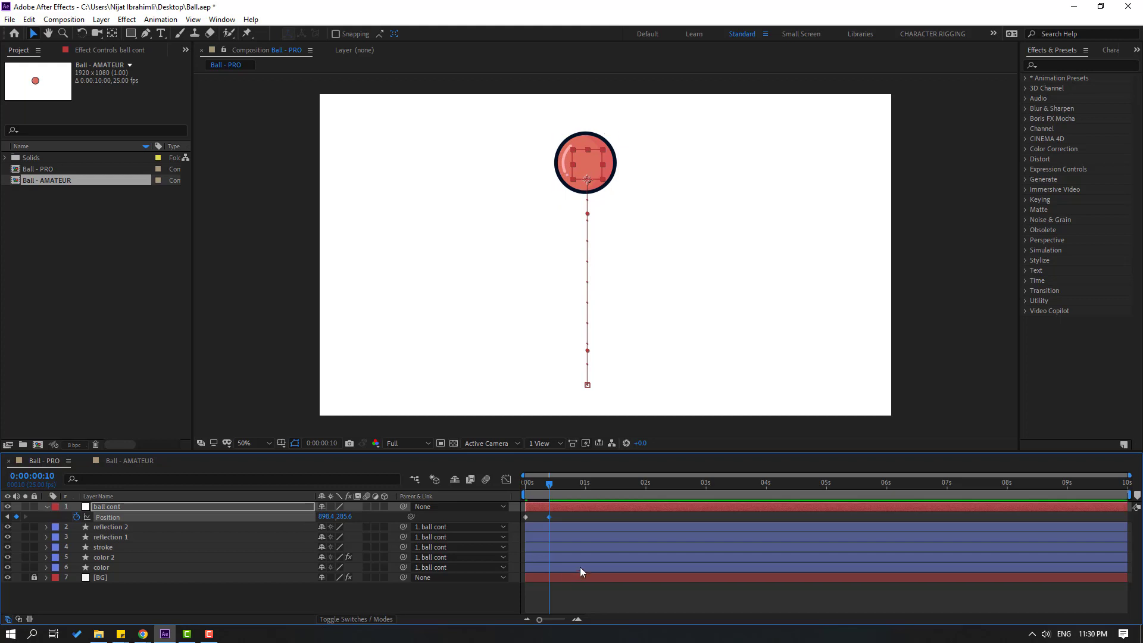
- Copy ball cont's first Position keyframe to 0:00:00:20 so the ball returns to its starting height
key("shift+Page_Down")
left_click(527, 517)
key("ctrl+c")
key("ctrl+v")
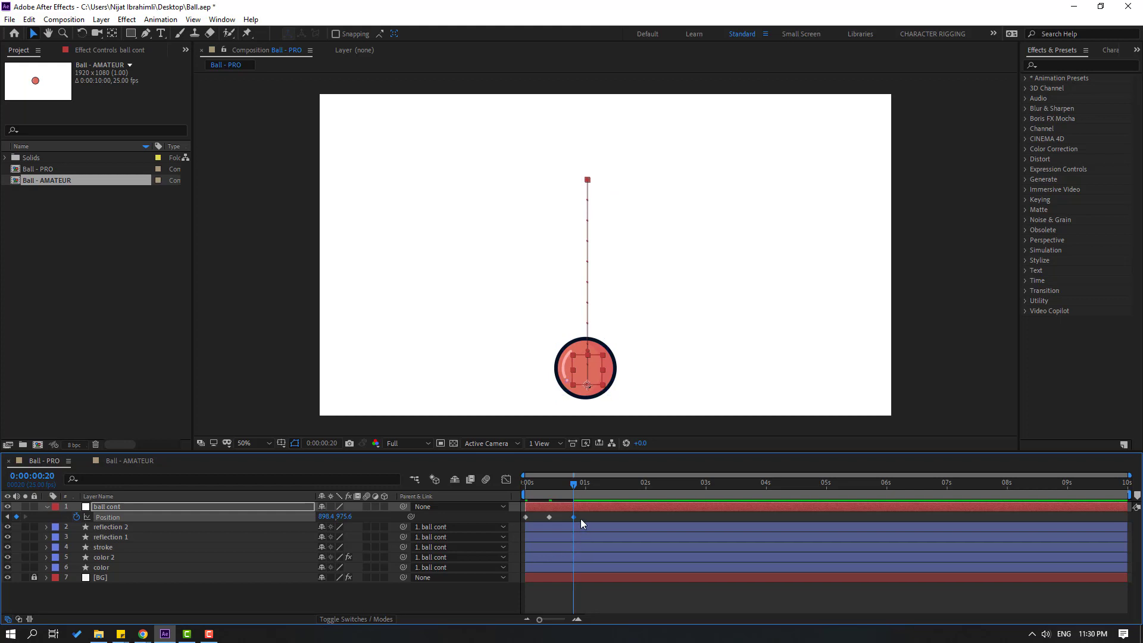
- Apply Easy Ease to all three Position keyframes of ball cont
left_click_drag(588, 515, 510, 523)
right_click(573, 517)
mouse_move(616, 508)
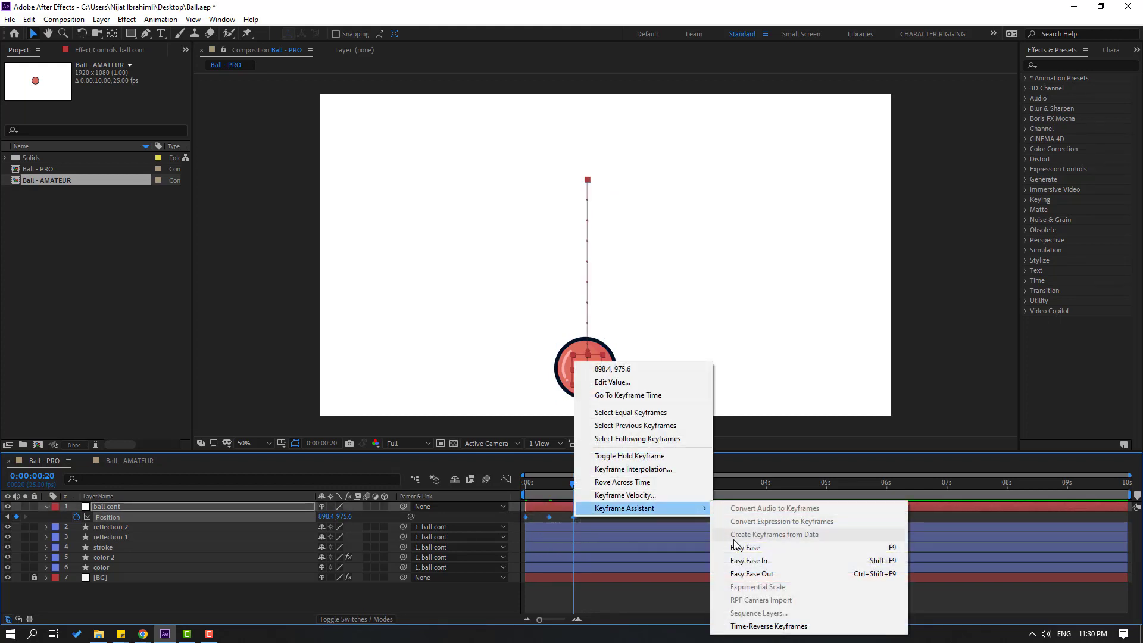
left_click(896, 550)
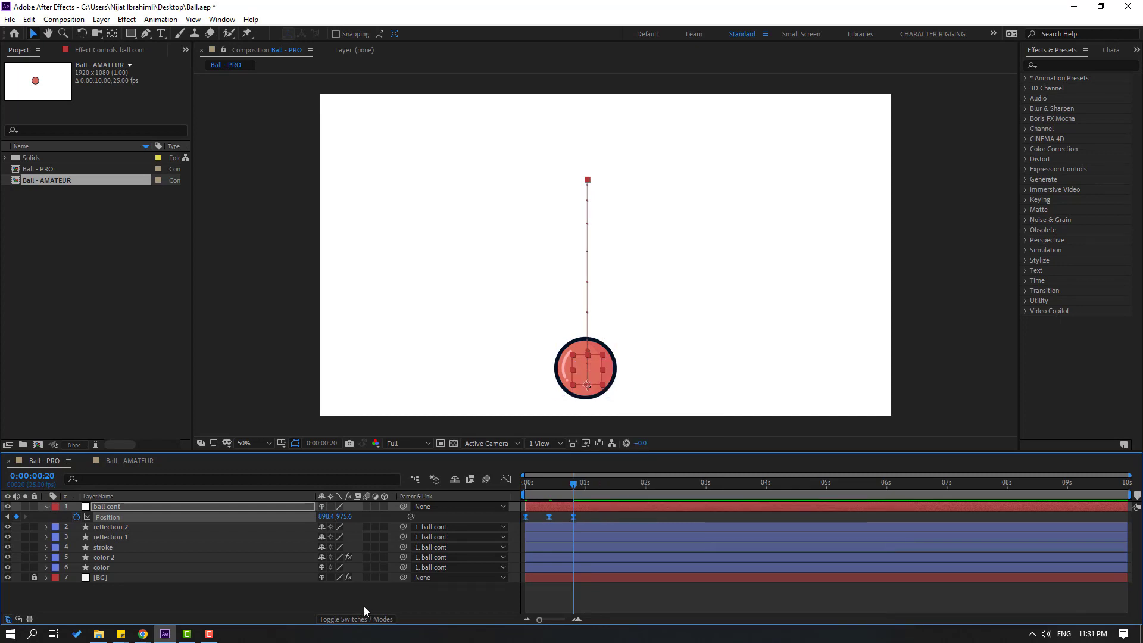
- Add the expression loopOutDuration(type = "cycle", duration = 0) to ball cont's Position and preview the looping bounce
left_click(77, 517, "alt")
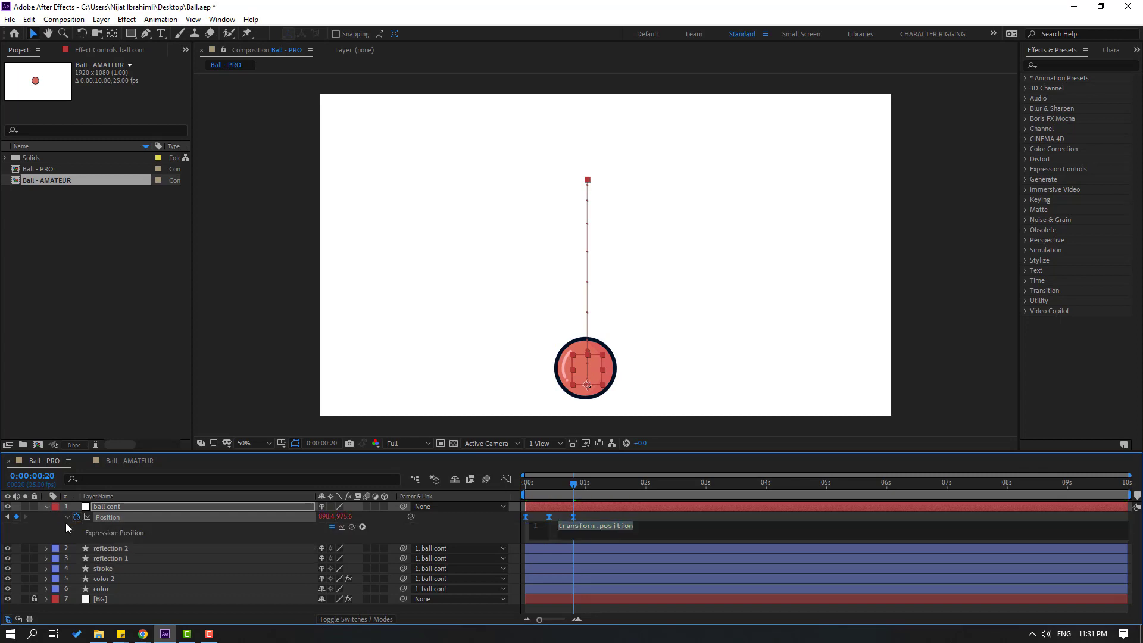
left_click(362, 527)
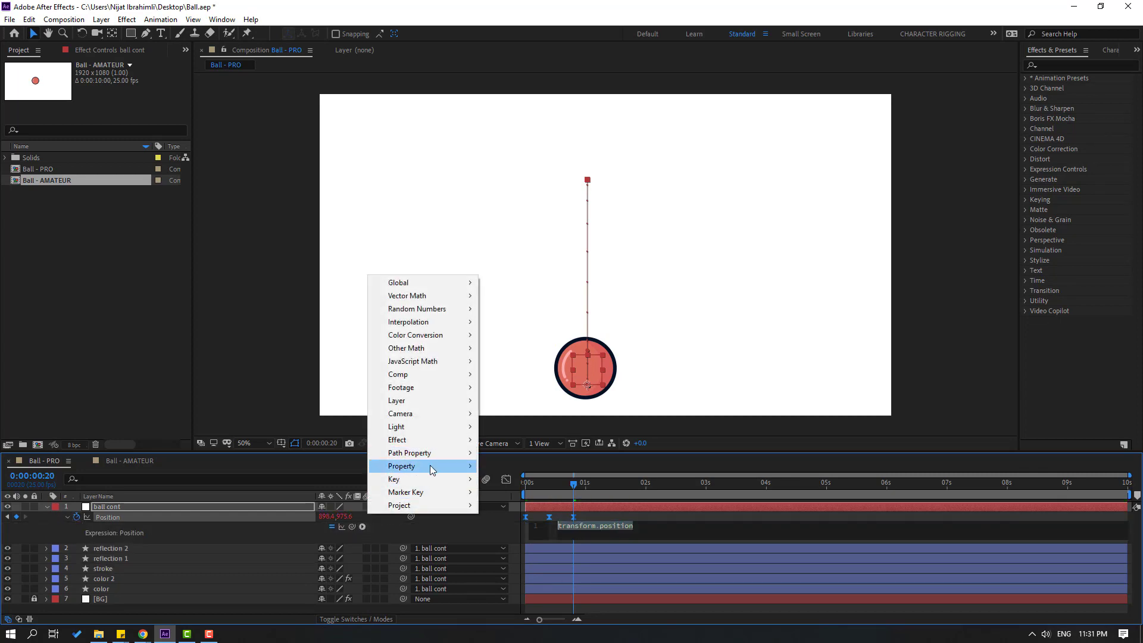
mouse_move(433, 470)
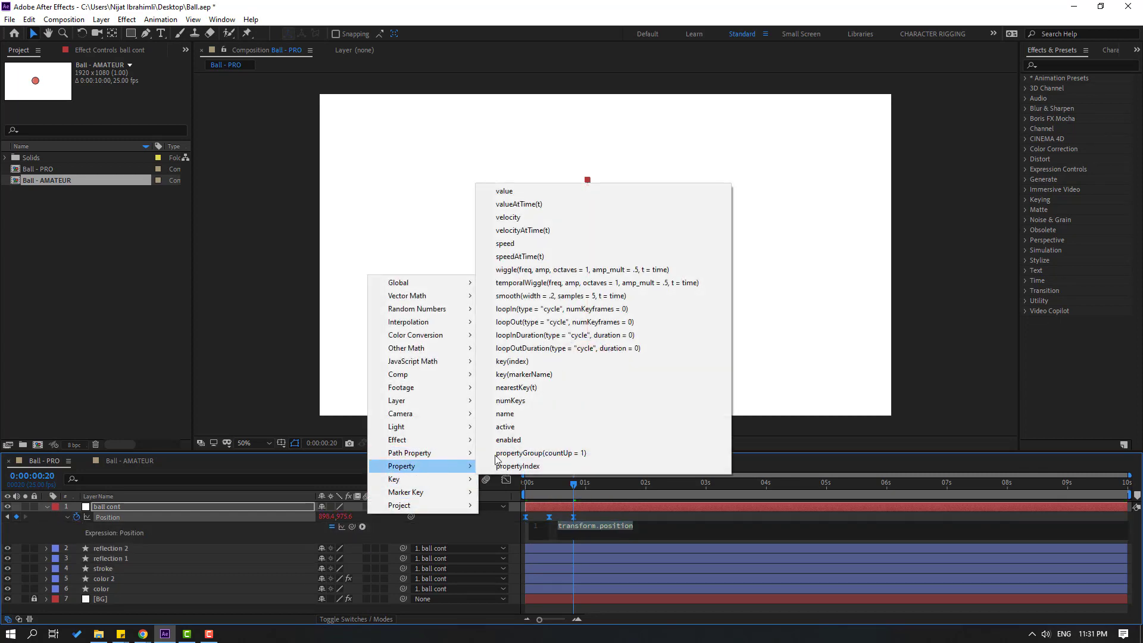
left_click(653, 347)
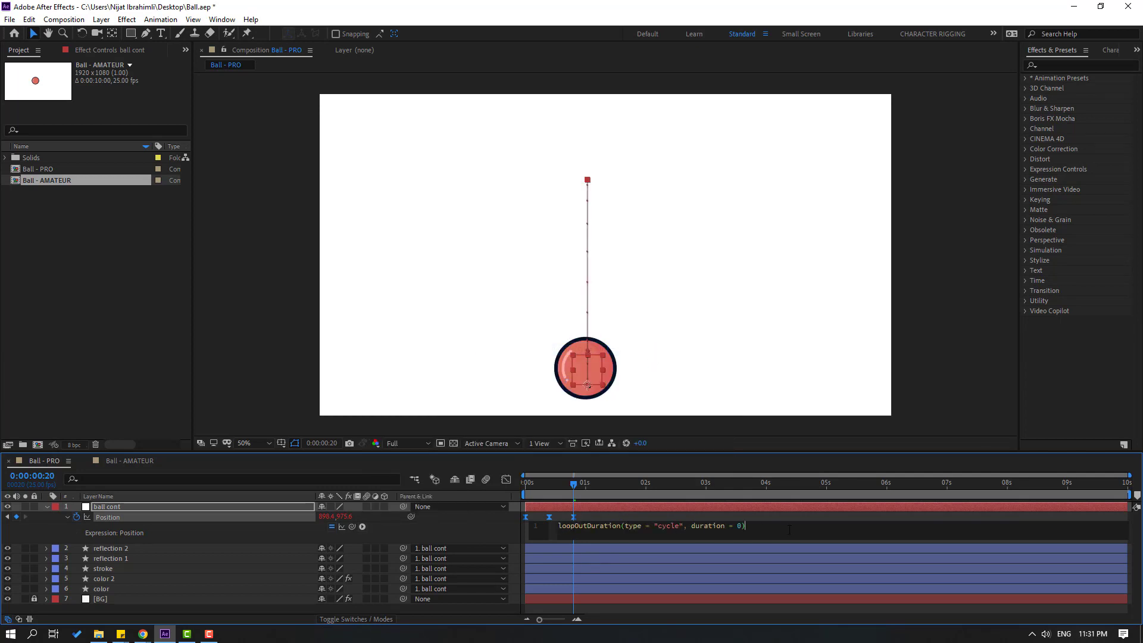
left_click(832, 520)
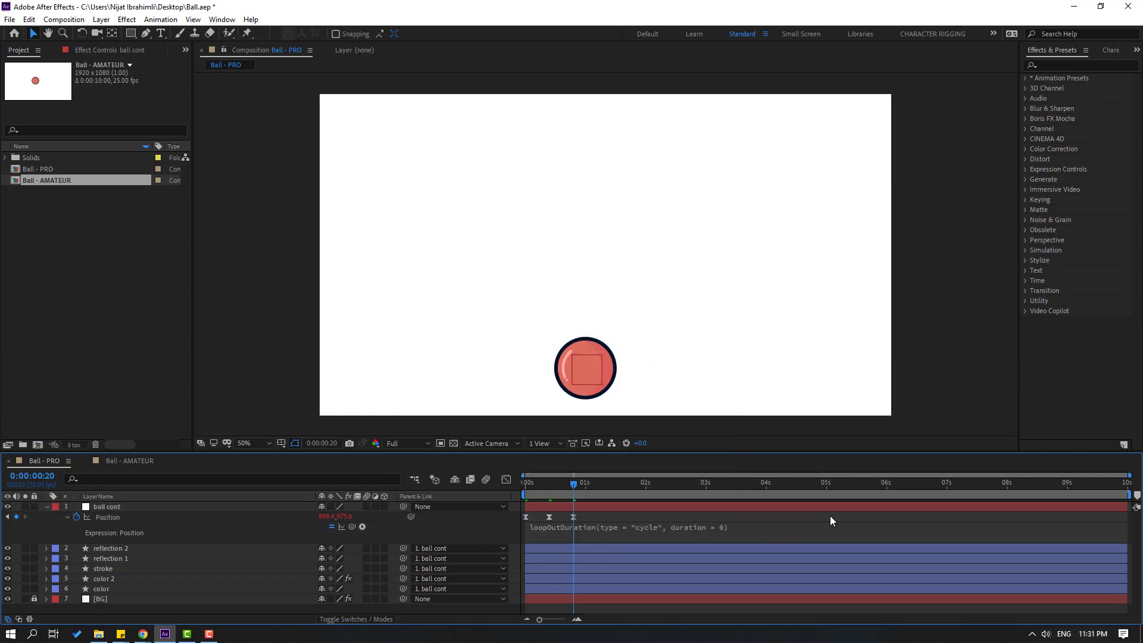
key("space")
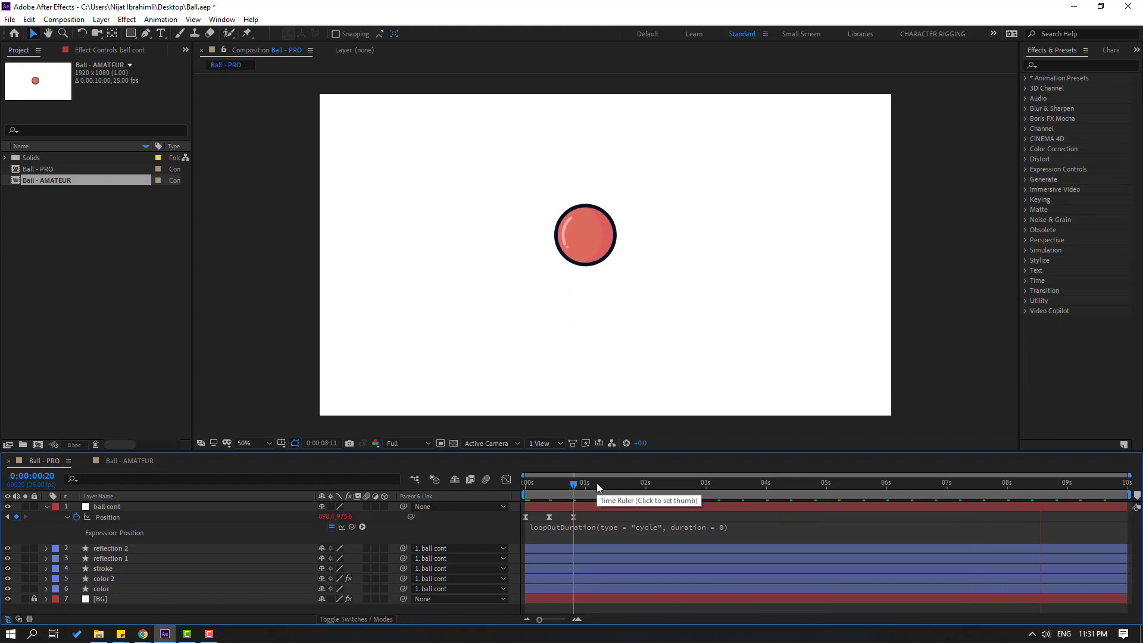
- In the speed graph of ball cont's Position, lengthen both easing handles of the middle keyframe at 0:00:00:10
left_click_drag(597, 484, 512, 477)
left_click_drag(577, 508, 509, 523)
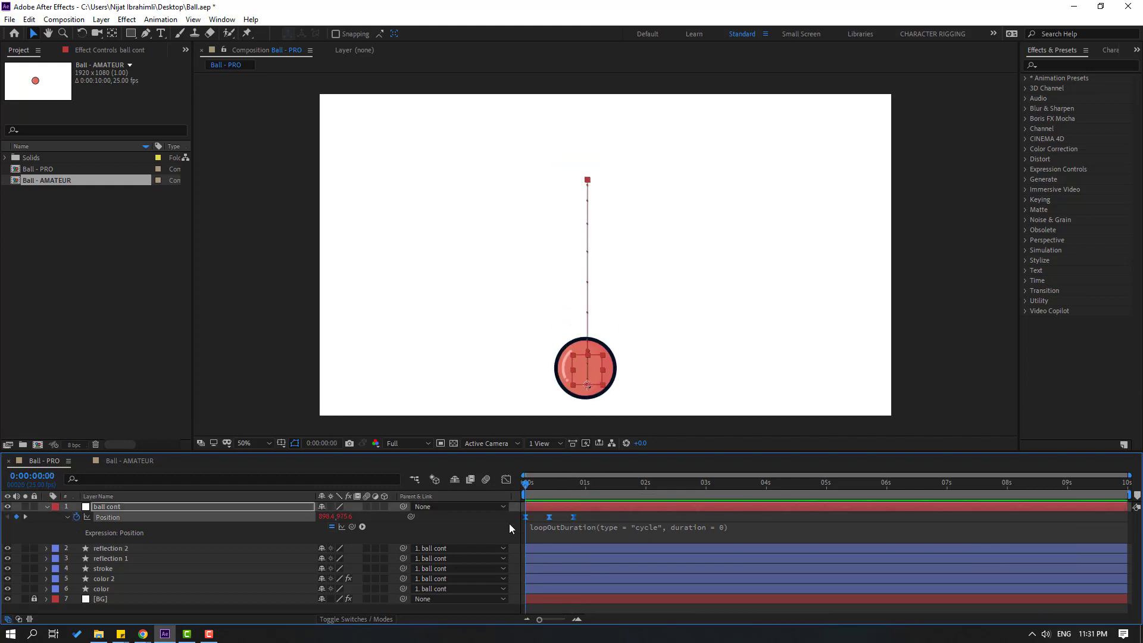
left_click(506, 480)
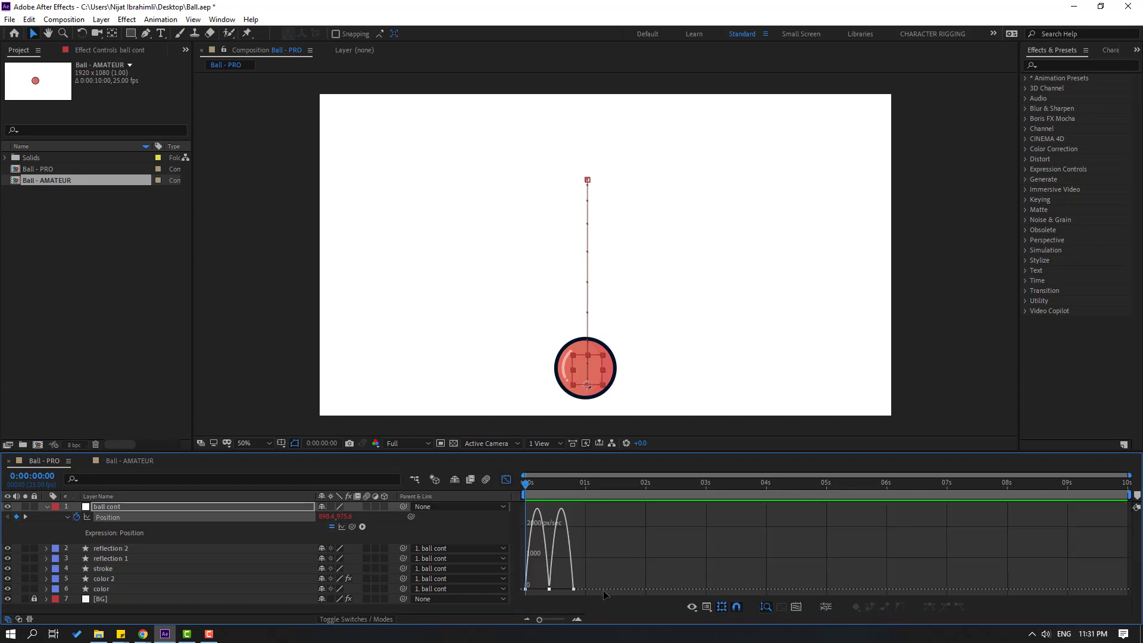
scroll(606, 592, "up", 4)
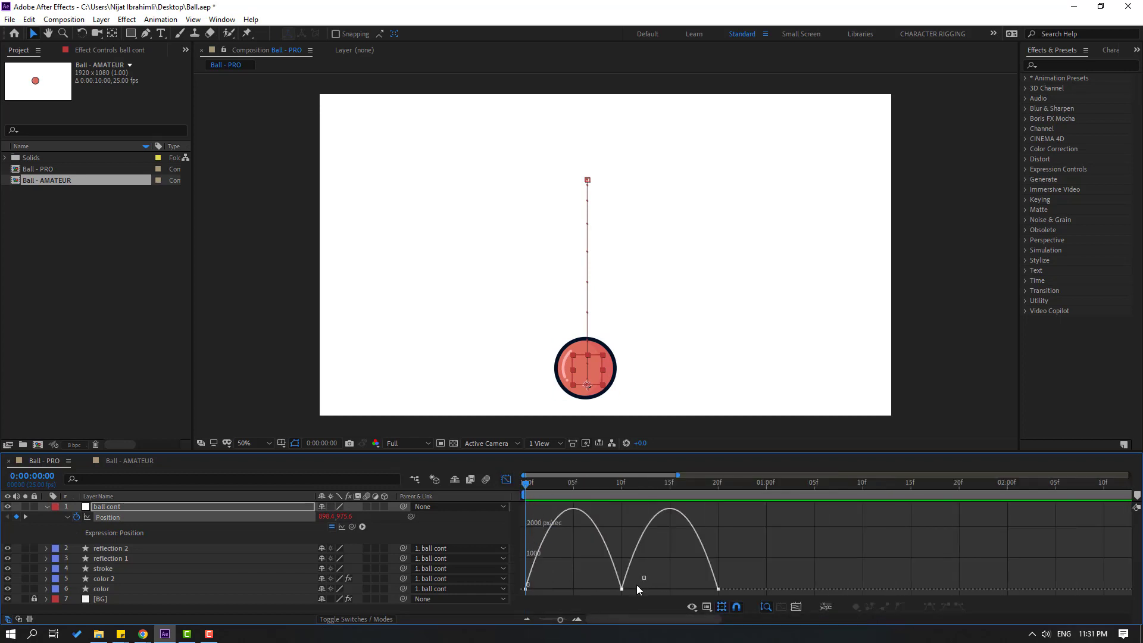
left_click_drag(637, 585, 551, 597)
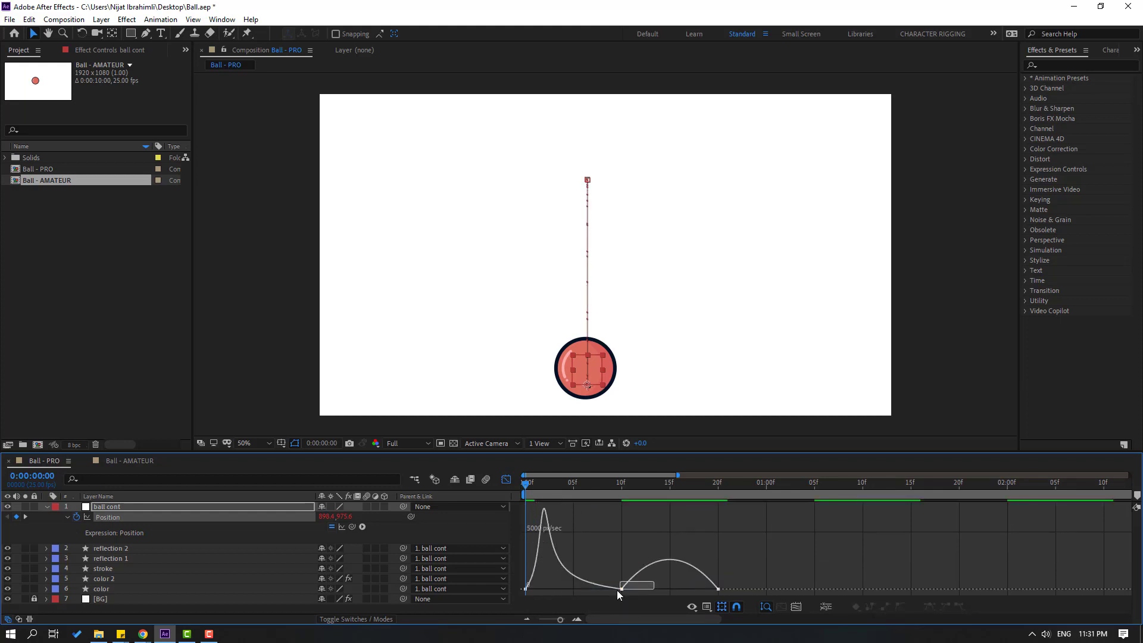
left_click_drag(638, 590, 693, 592)
- Shorten the speed handles of the first and last Position keyframes so the ball moves fastest near the ground, and preview the bounce
left_click(549, 587)
left_click_drag(549, 577, 529, 591)
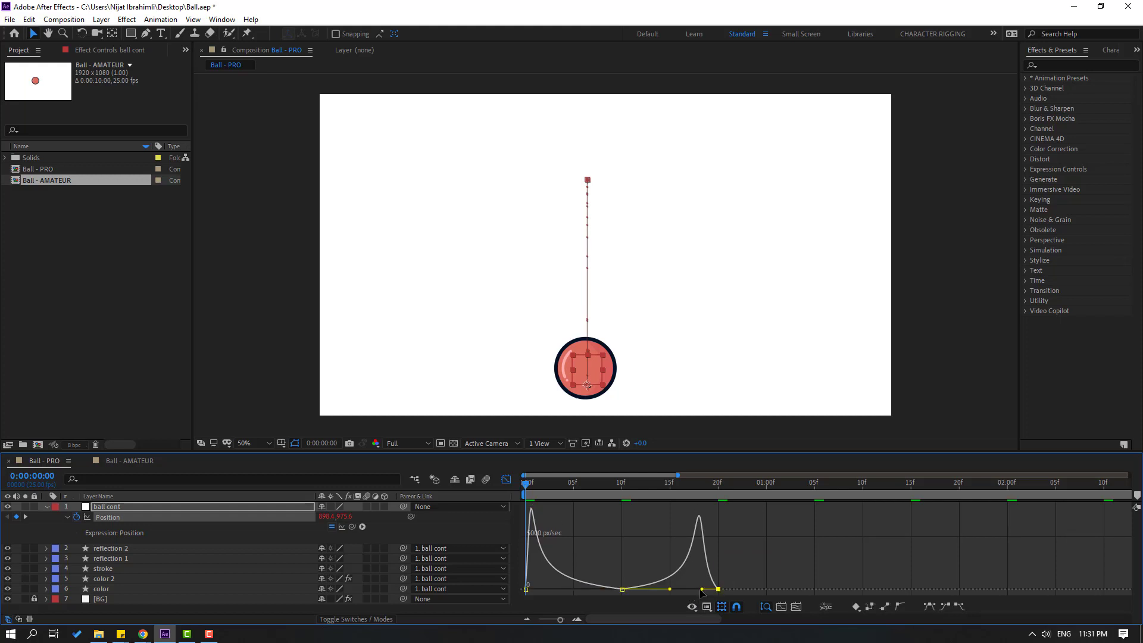
left_click_drag(703, 590, 717, 500)
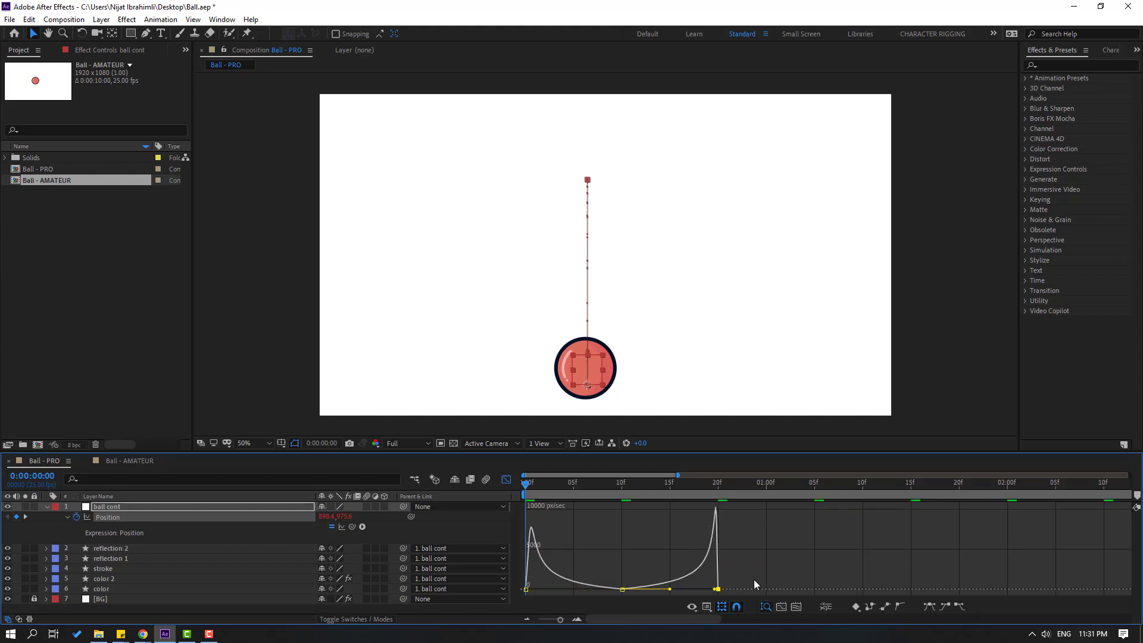
key("space")
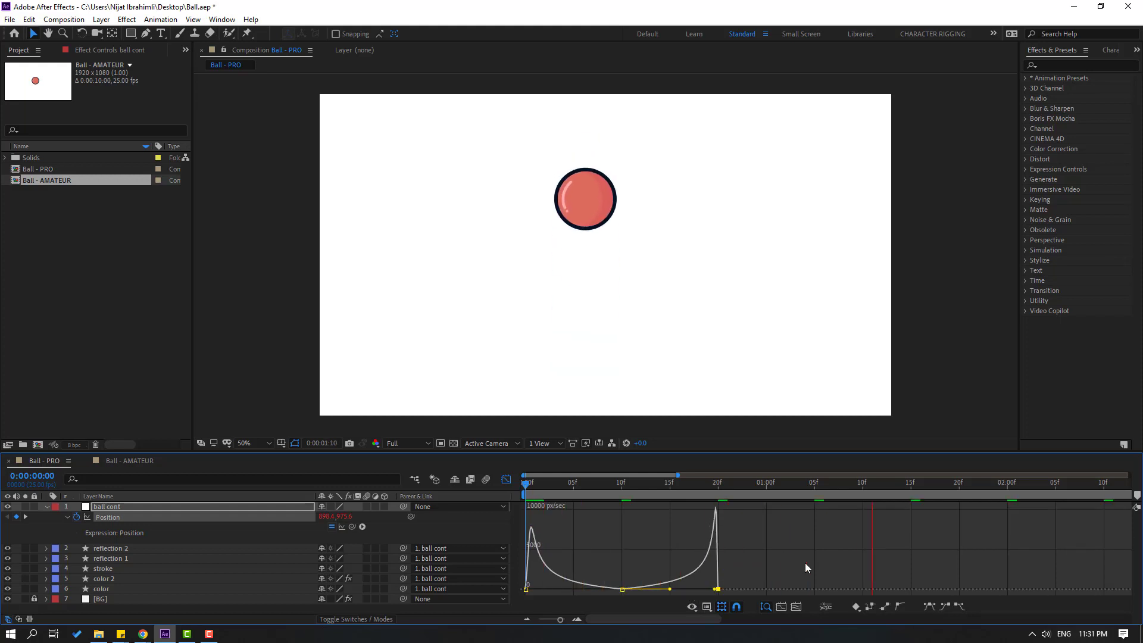
key("semicolon")
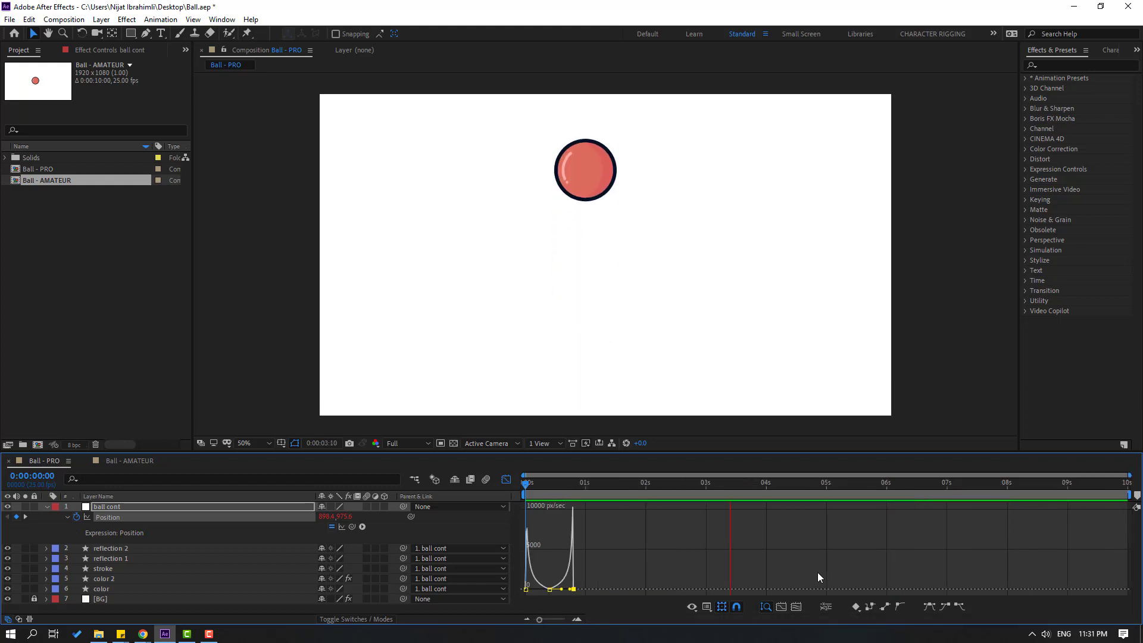
left_click(507, 480)
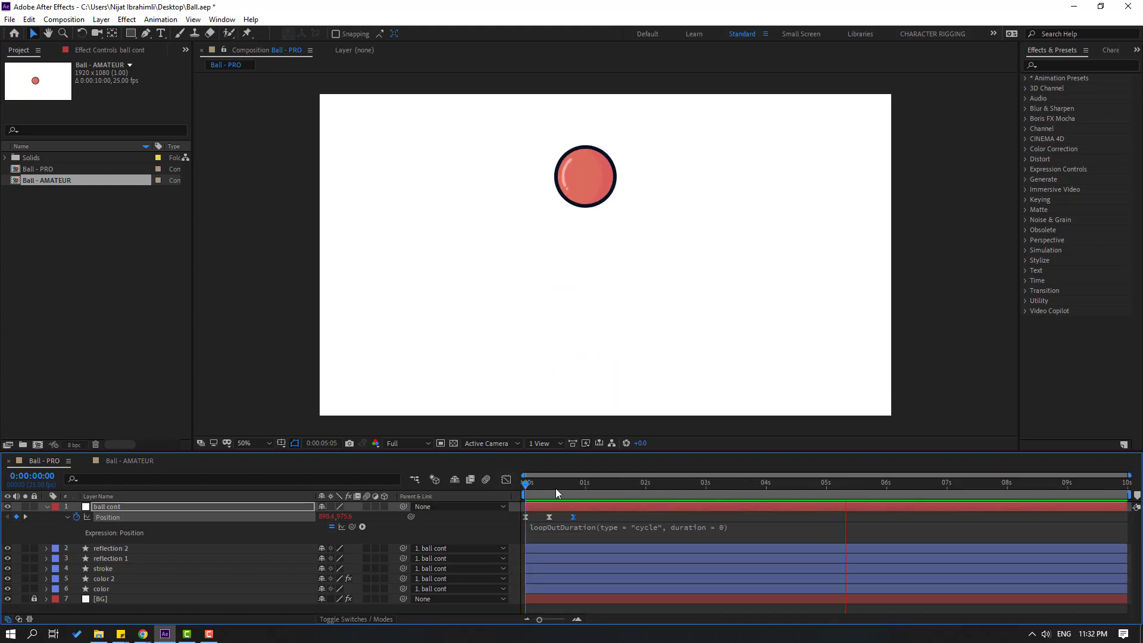
- Start a Scale keyframe on ball cont at 0:00:00:08 and unlink the Scale proportions
left_click(528, 484)
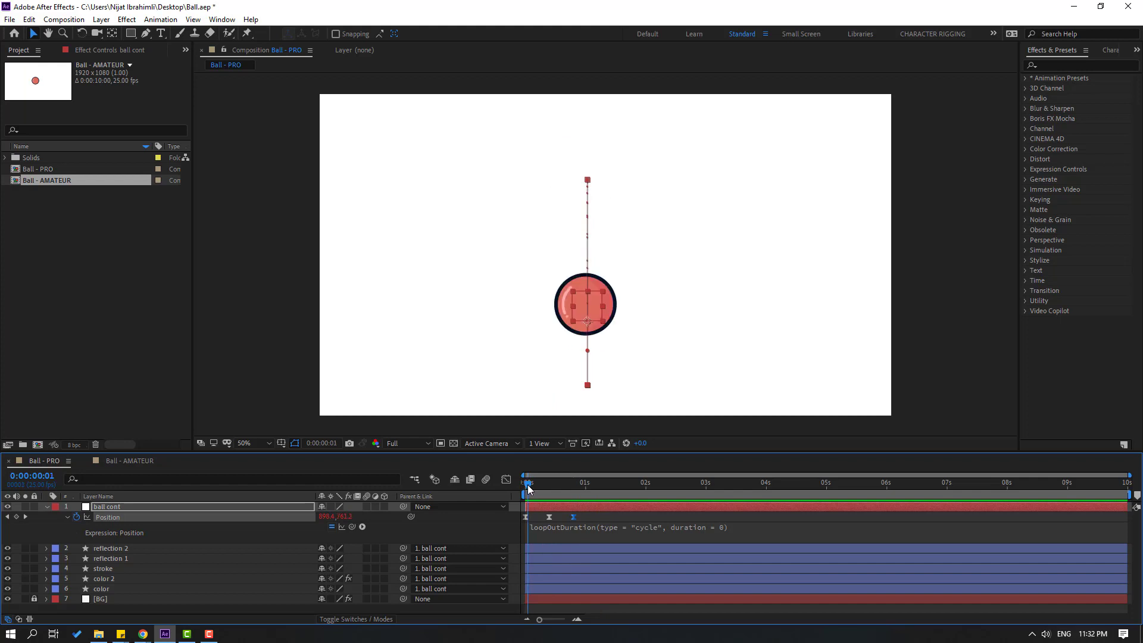
left_click_drag(530, 488, 545, 486)
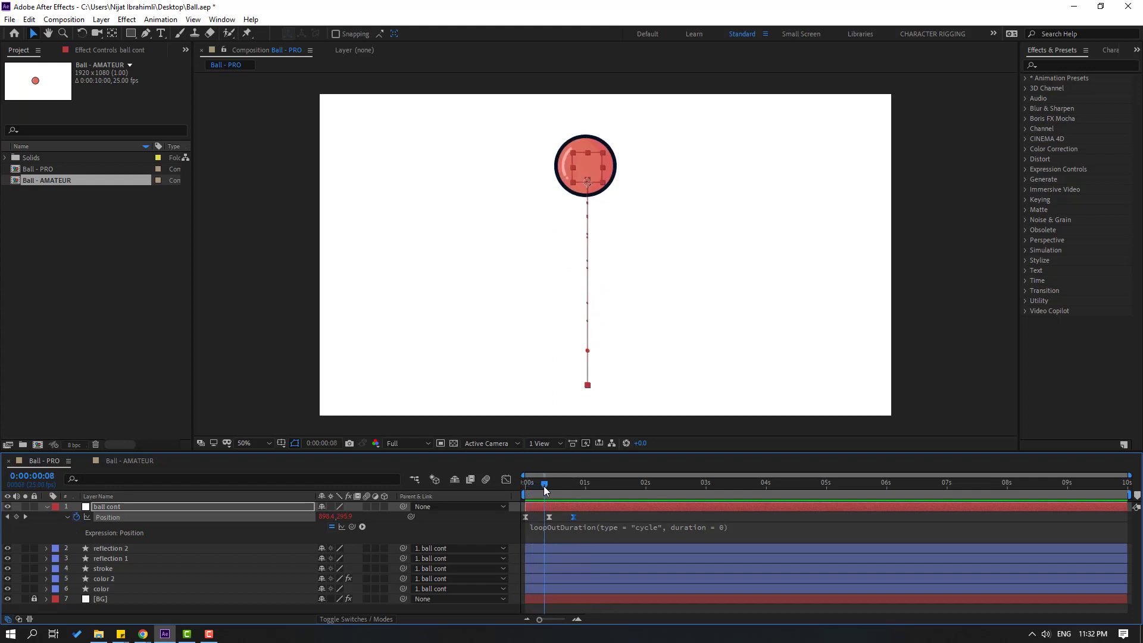
key("shift+s")
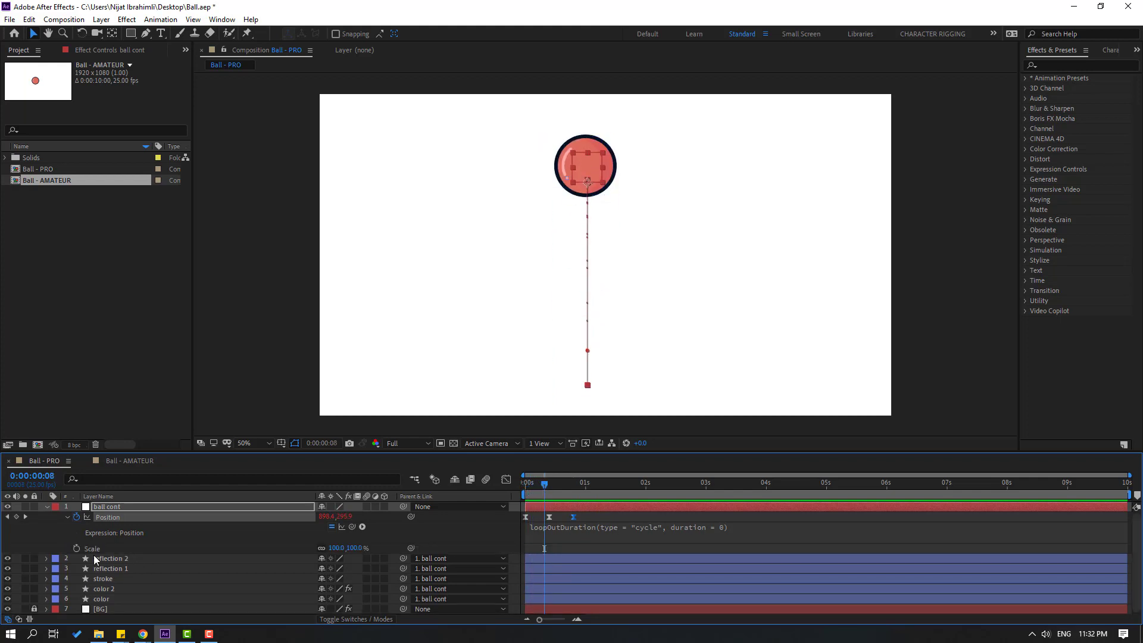
left_click(76, 548)
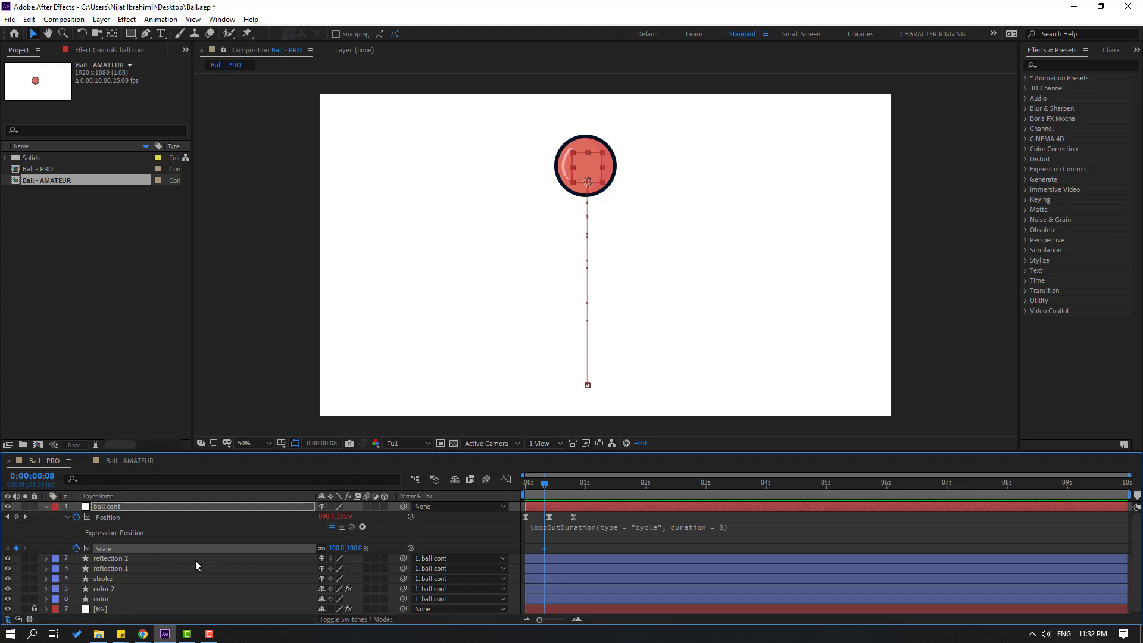
left_click(322, 548)
- Stretch ball cont's Scale height to 137% at 0:00:00:16 and return it to 100% at 0:00:00:20
left_click_drag(547, 482, 565, 484)
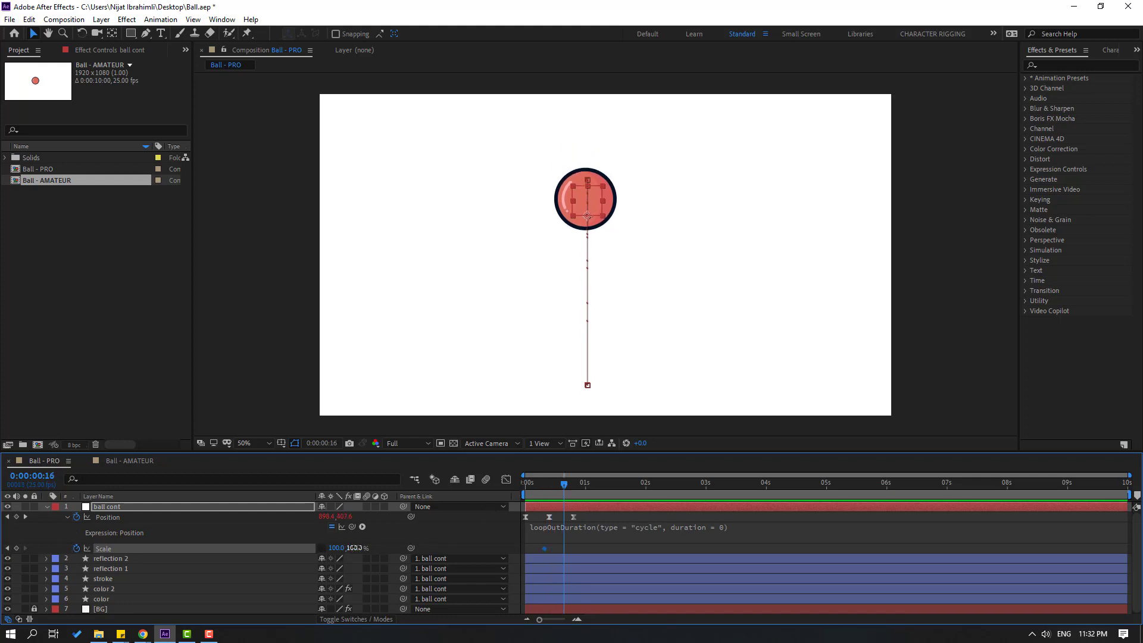
left_click_drag(354, 548, 509, 528)
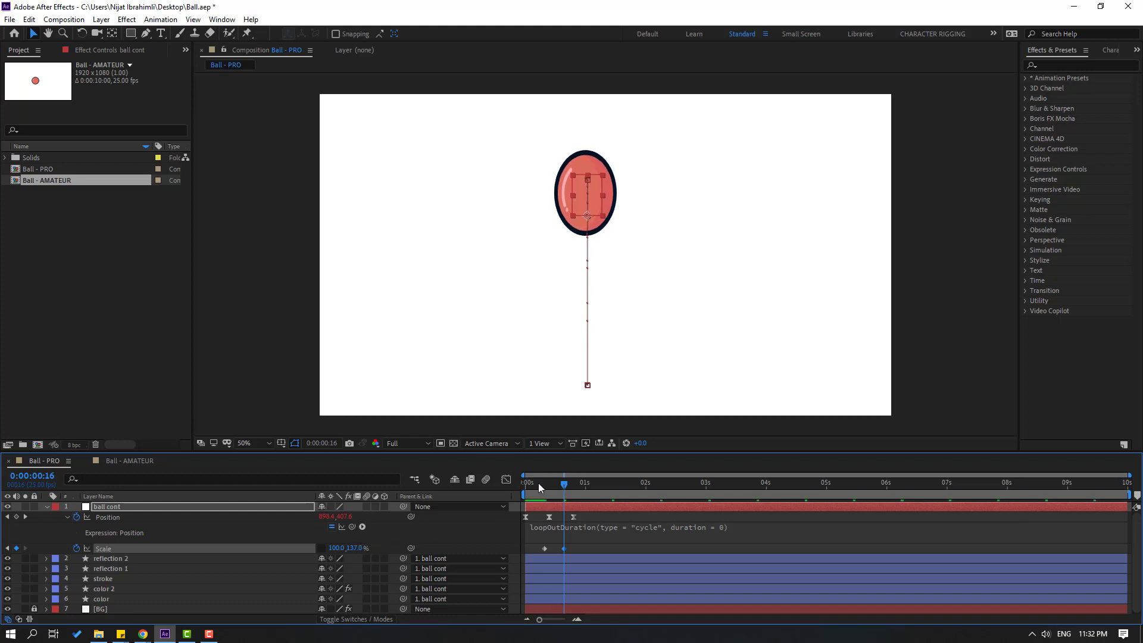
left_click_drag(538, 484, 574, 484)
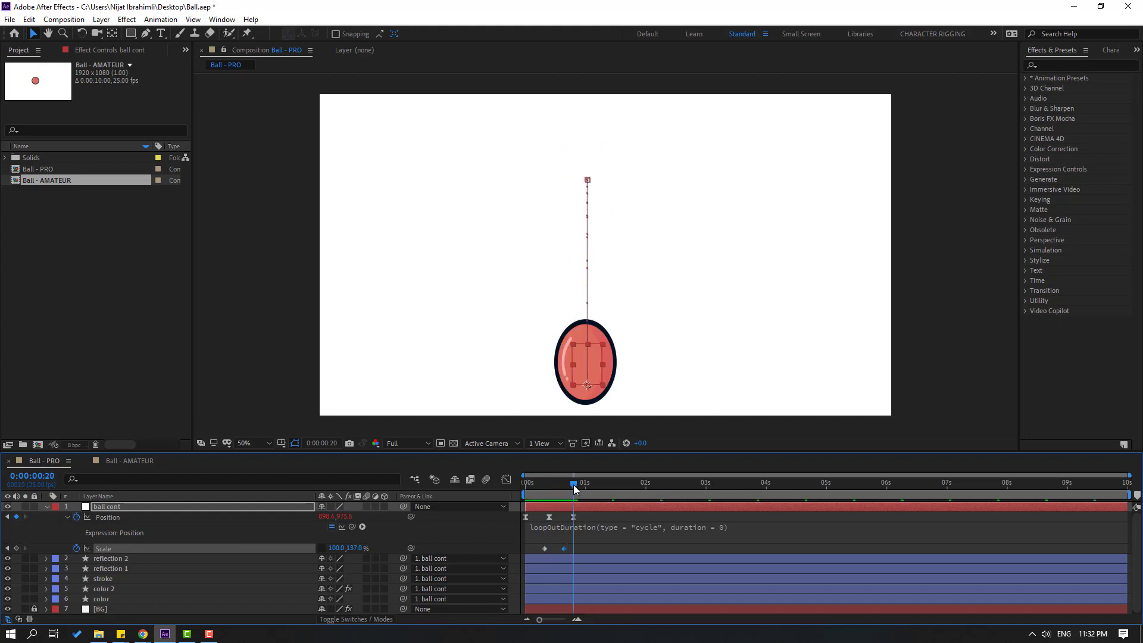
type("100")
key("Return")
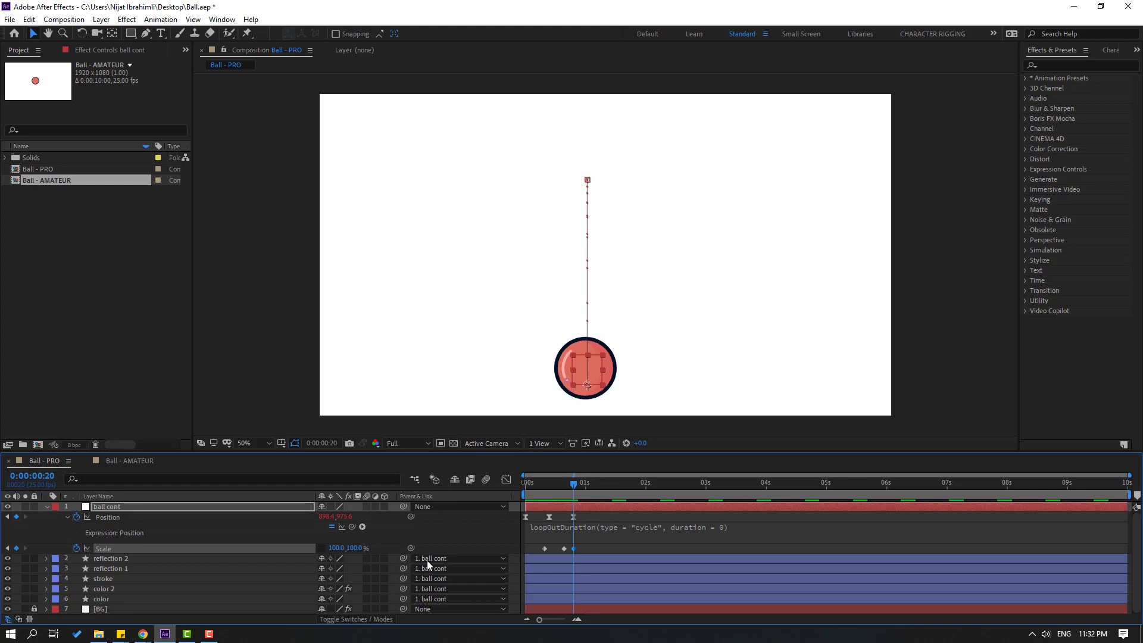
- Apply Easy Ease to all three Scale keyframes of ball cont
right_click(545, 550)
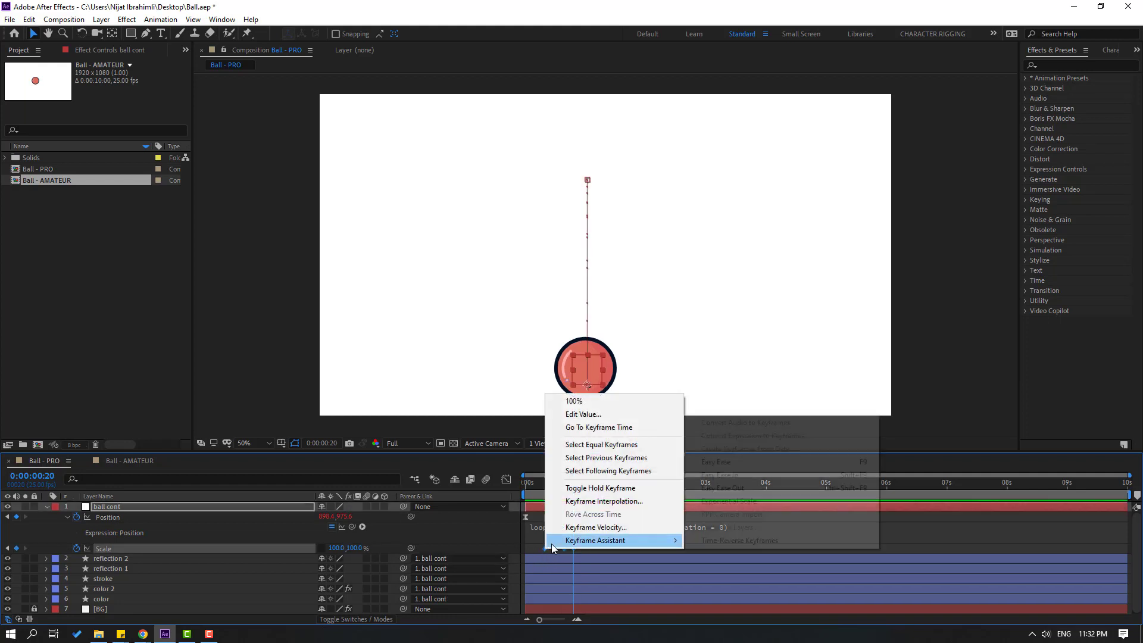
mouse_move(594, 538)
left_click(724, 463)
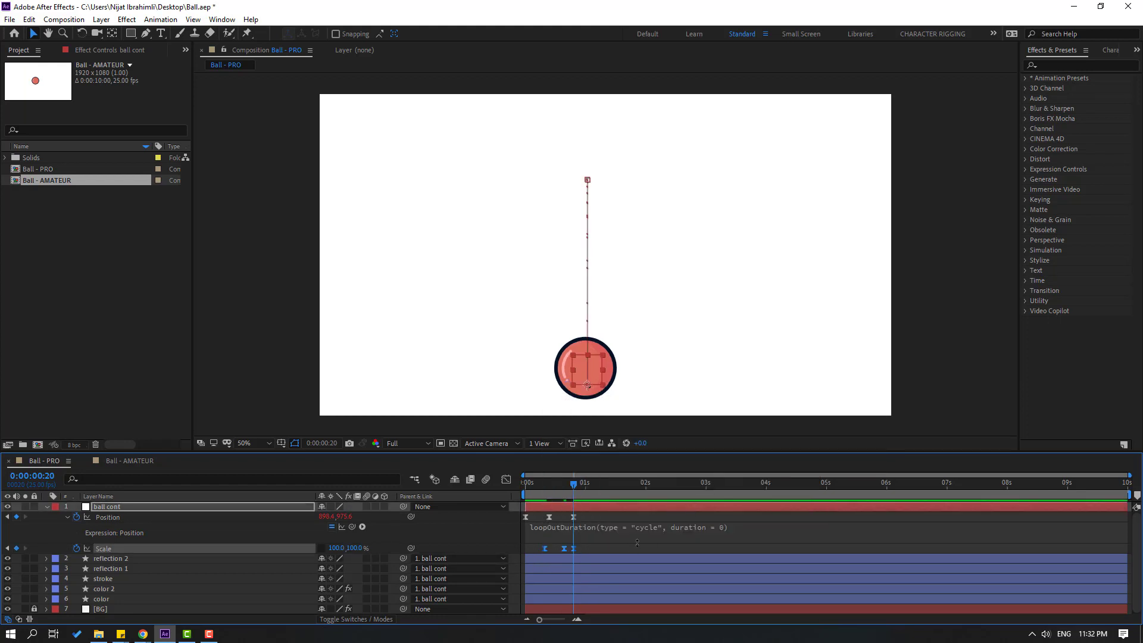
- End the work area at 0:00:00:20 and preview the stretching bounce
key("n")
key("space")
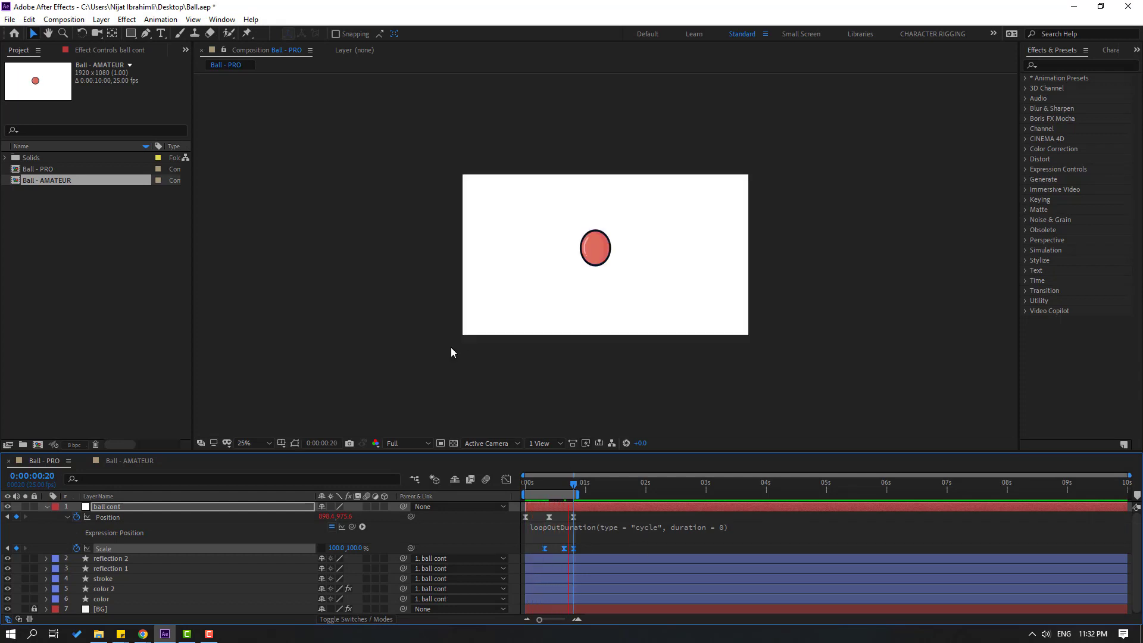
key("comma")
key("period")
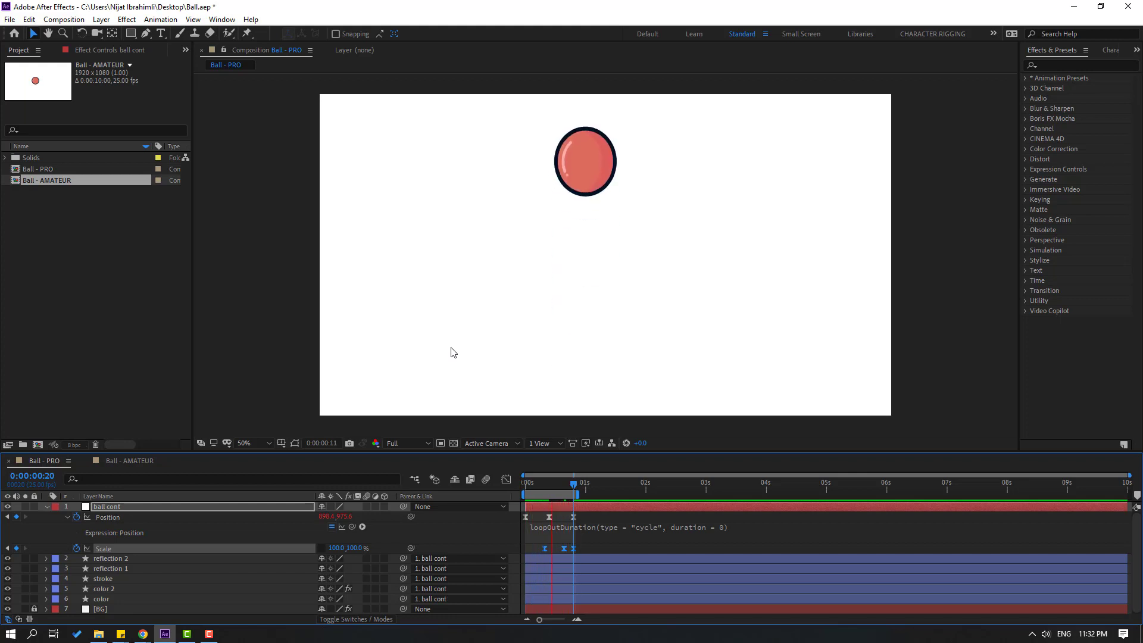
left_click(609, 554)
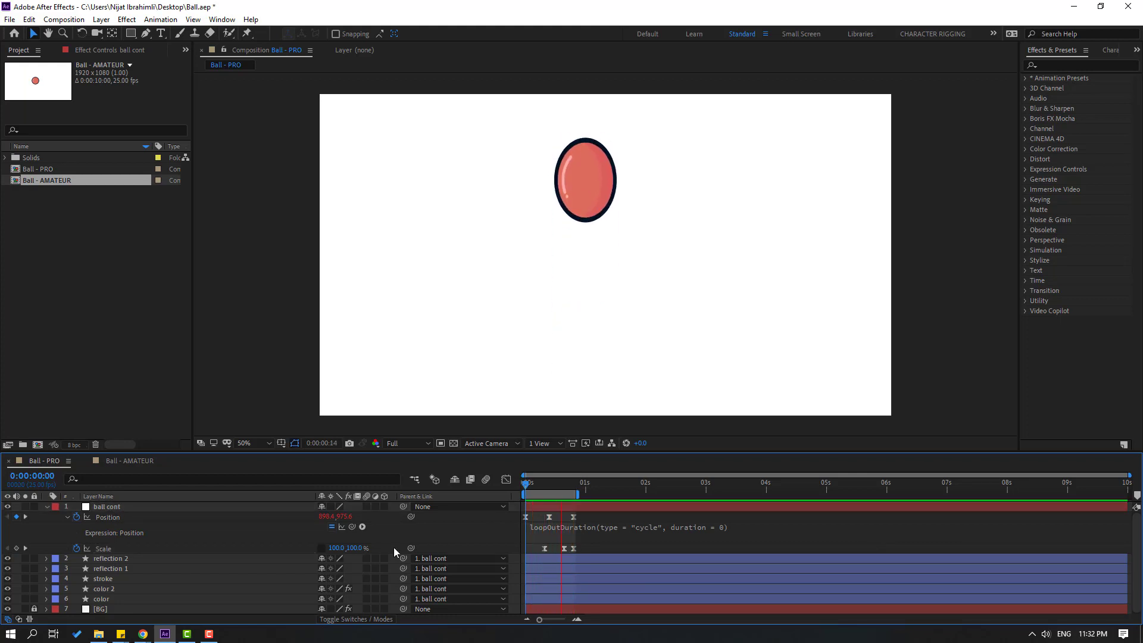
- Enable motion blur on ball cont and all the ball's shape layers, and turn it on for the composition
left_click(368, 506)
key("ctrl+a")
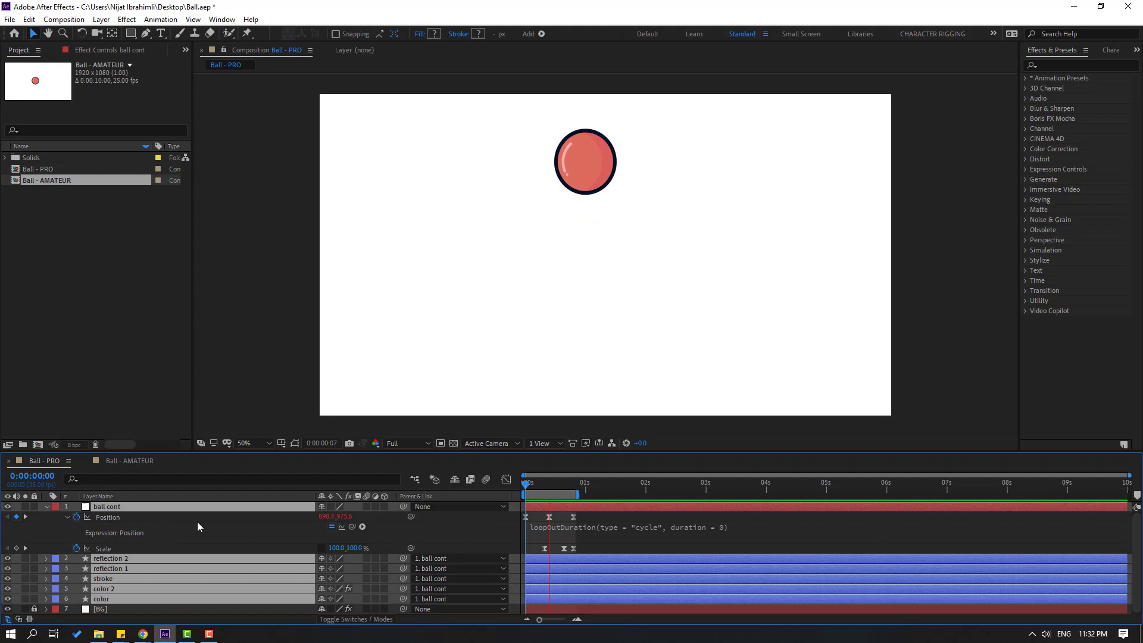
left_click(366, 507)
left_click(486, 479)
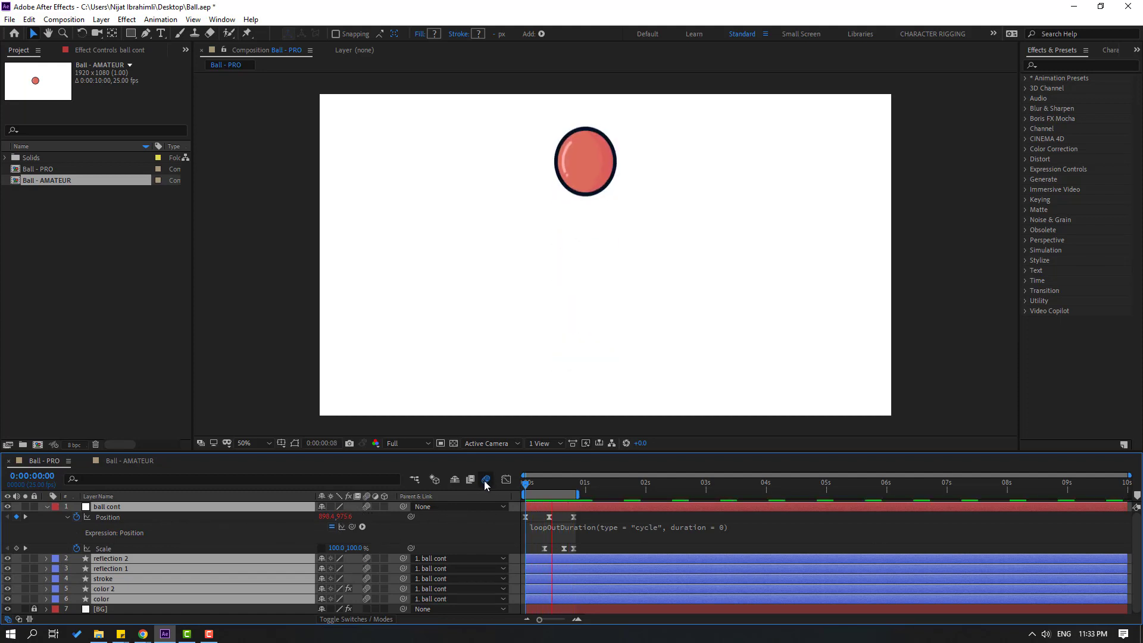